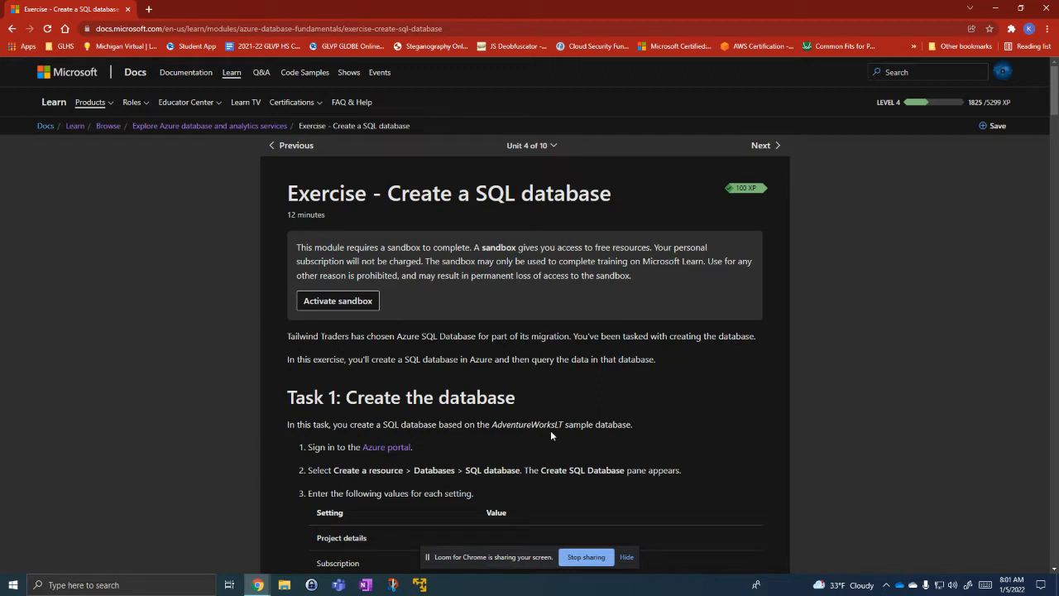
# - Activate the sandbox for the Create a SQL database exercise
pyautogui.click(337, 300)
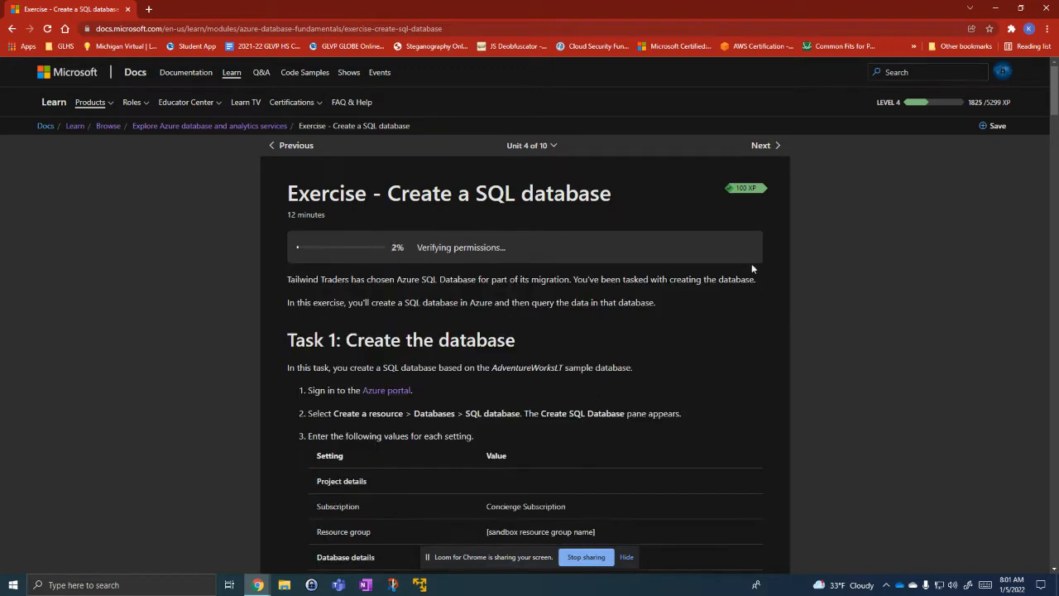
pyautogui.scroll(-1, 827, 248)
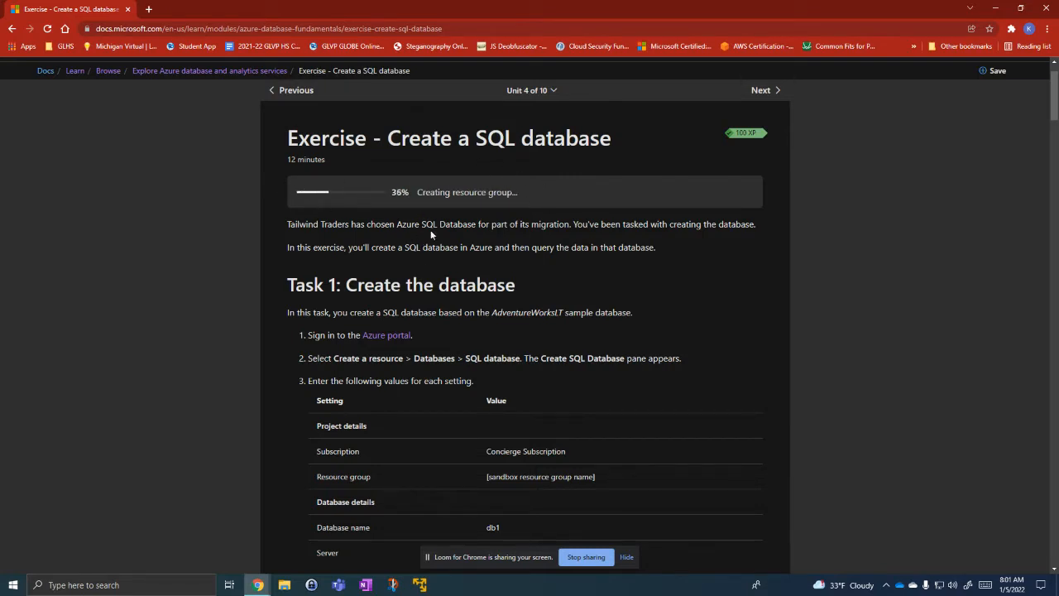
pyautogui.scroll(1, 210, 219)
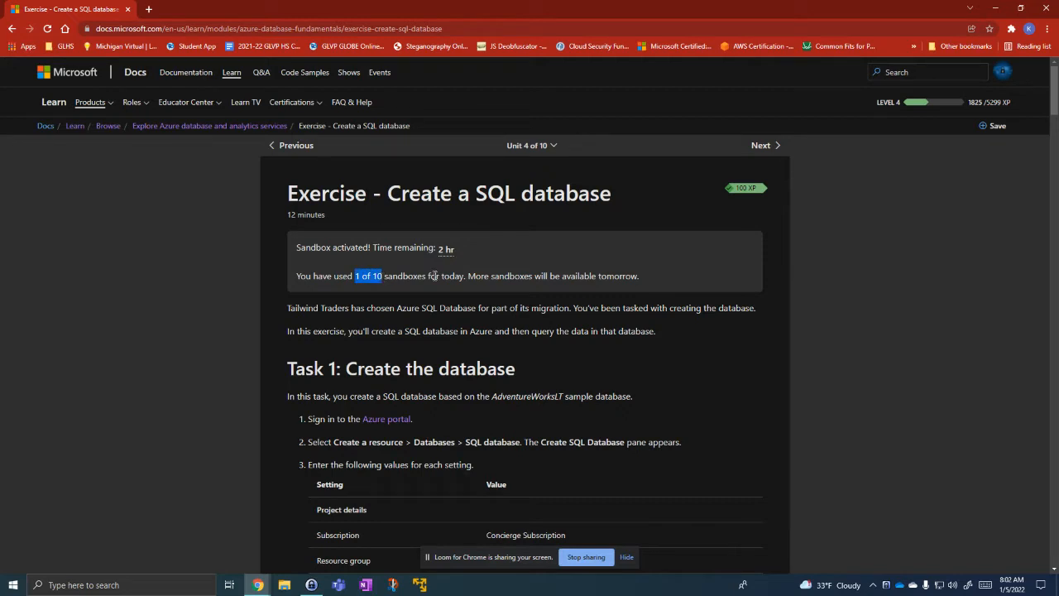
# - Open the Azure portal from the exercise and sign in with the listed account and its password, choosing not to stay signed in or be asked again
pyautogui.scroll(-2, 499, 458)
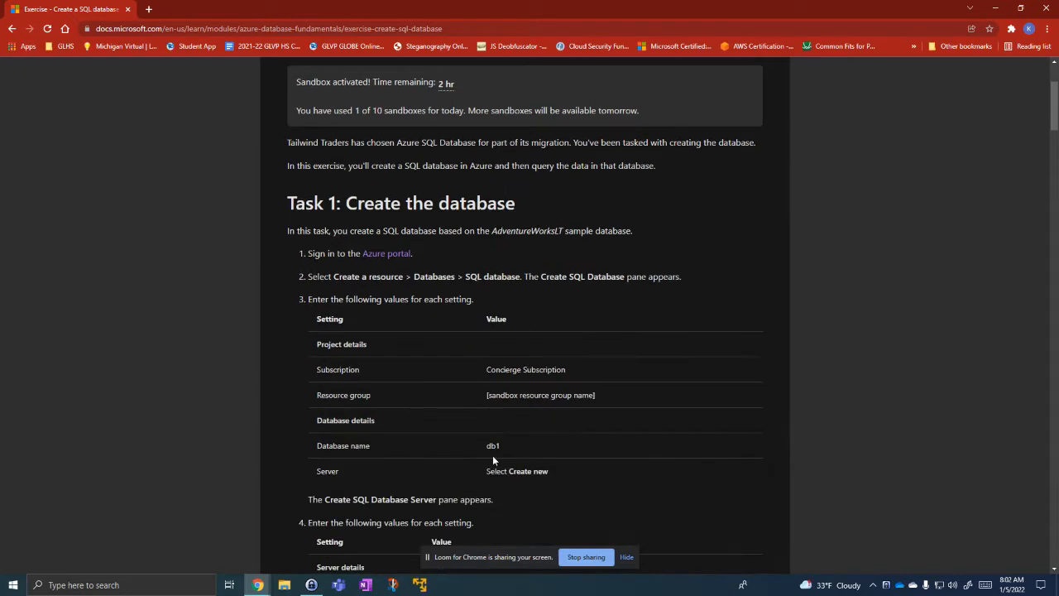
pyautogui.click(386, 254)
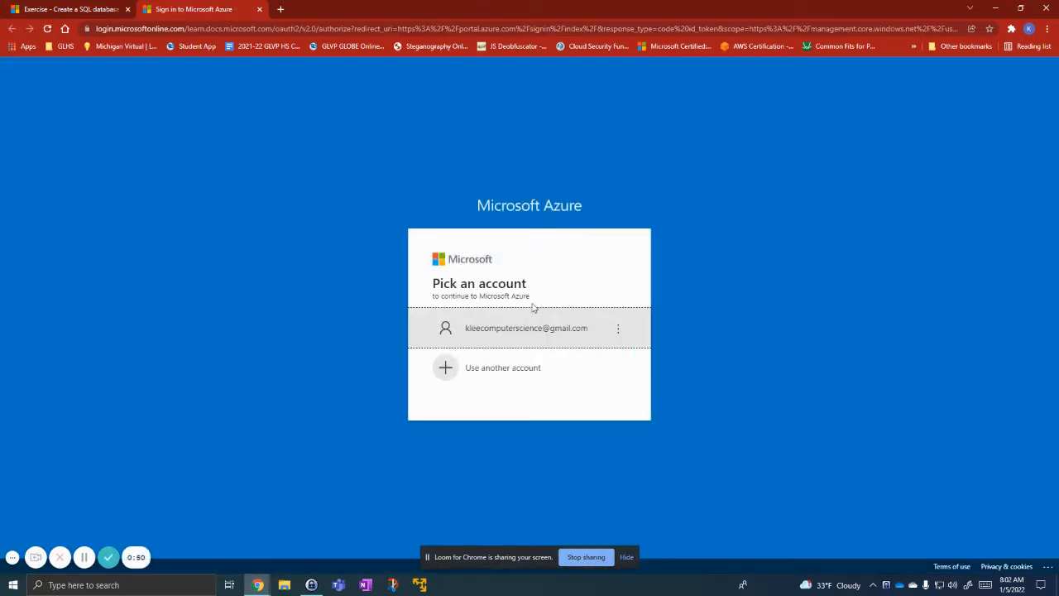
pyautogui.click(525, 329)
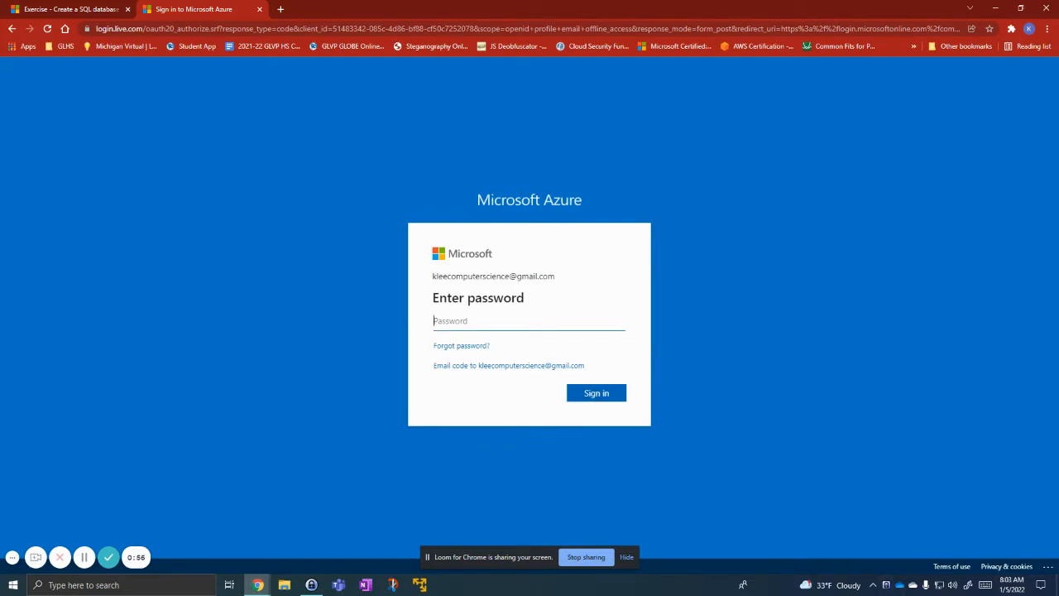
pyautogui.hotkey('alt', 'Tab')
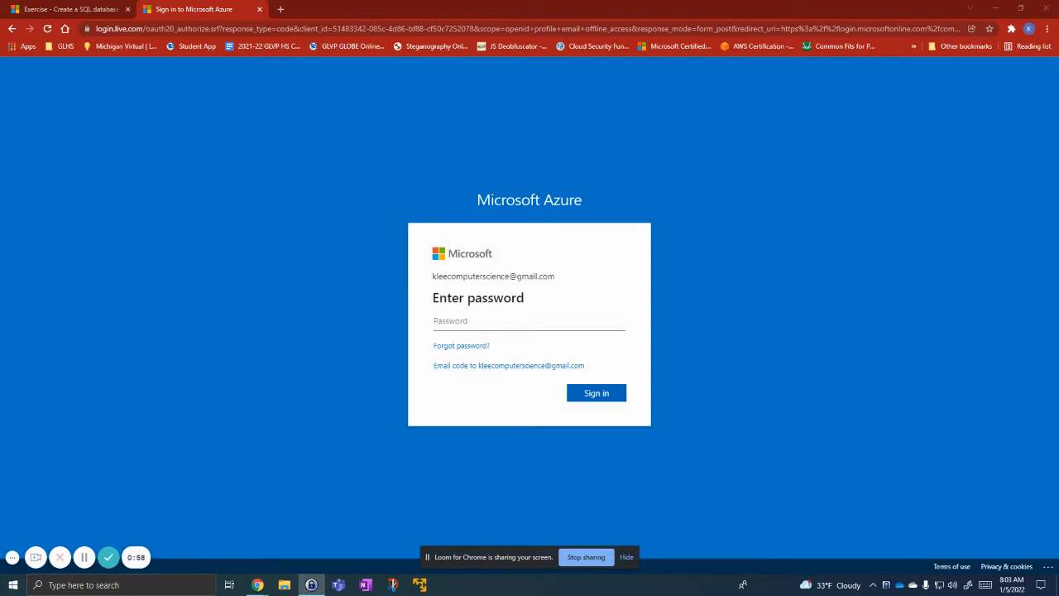
pyautogui.click(503, 315)
pyautogui.hotkey('ctrl', 'v')
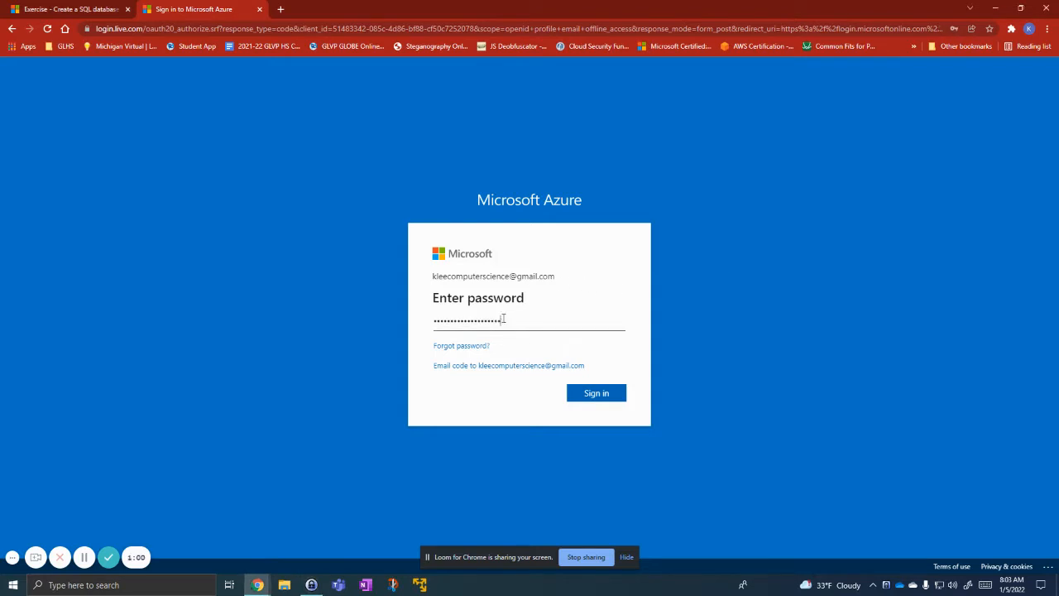
pyautogui.click(586, 394)
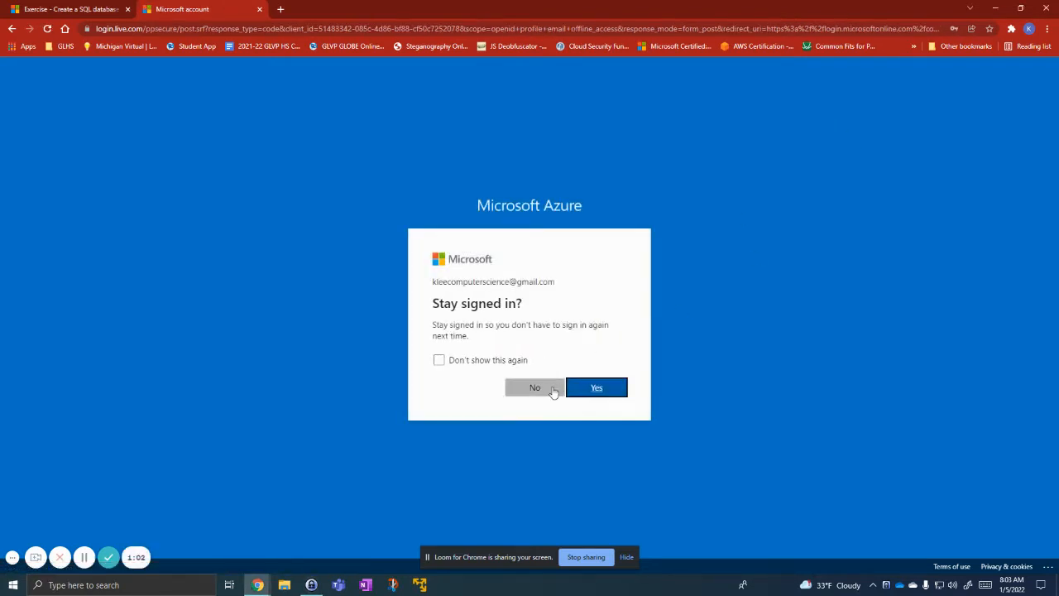
pyautogui.click(514, 363)
pyautogui.click(550, 389)
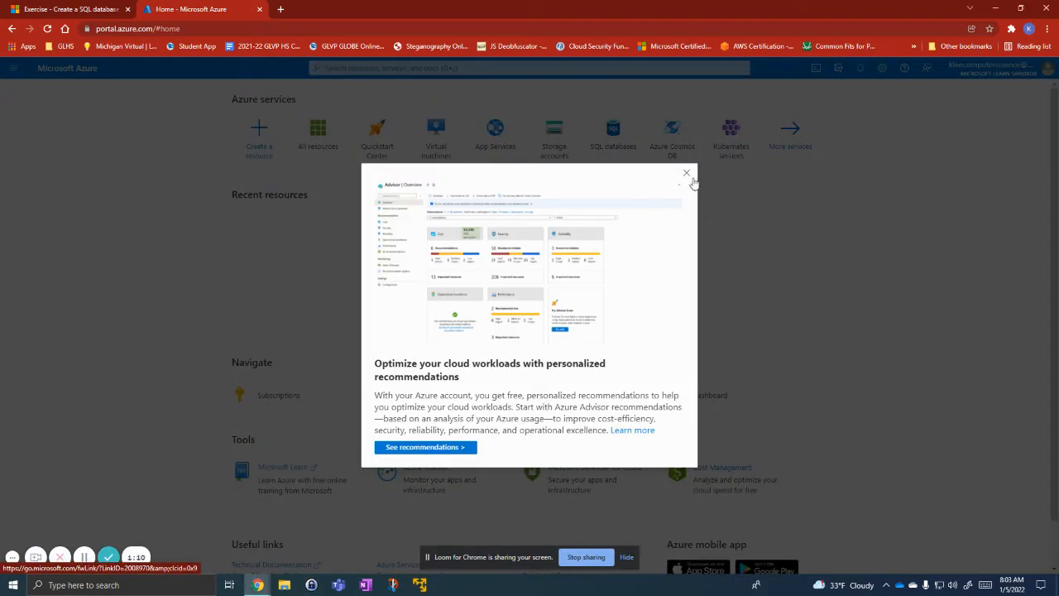
# - Dismiss the recommendations pop-up and start creating a SQL Database from the Databases category of new resources
pyautogui.click(686, 174)
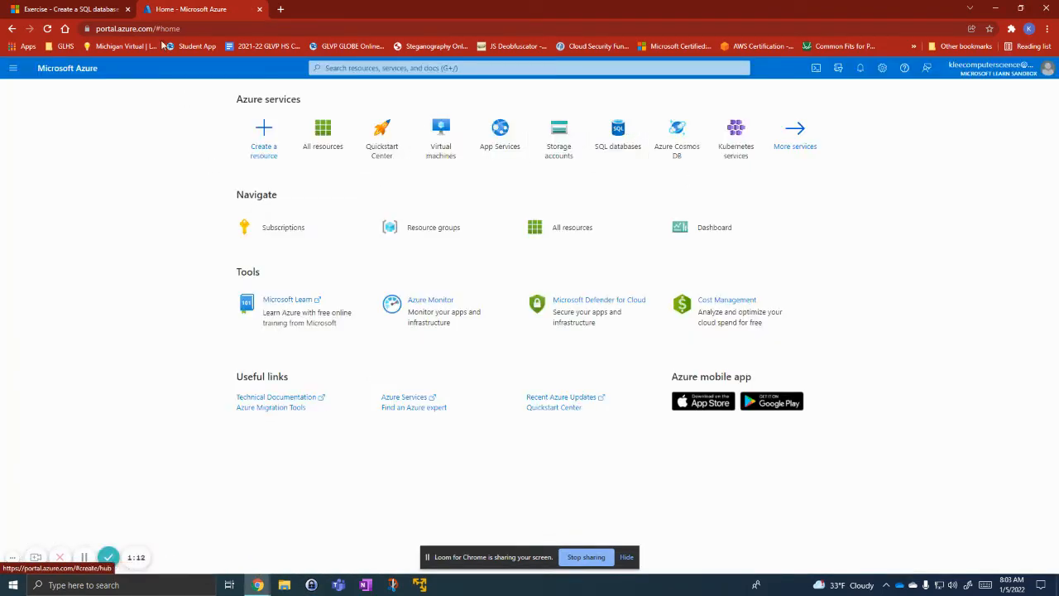
pyautogui.click(71, 9)
pyautogui.scroll(-2, 529, 372)
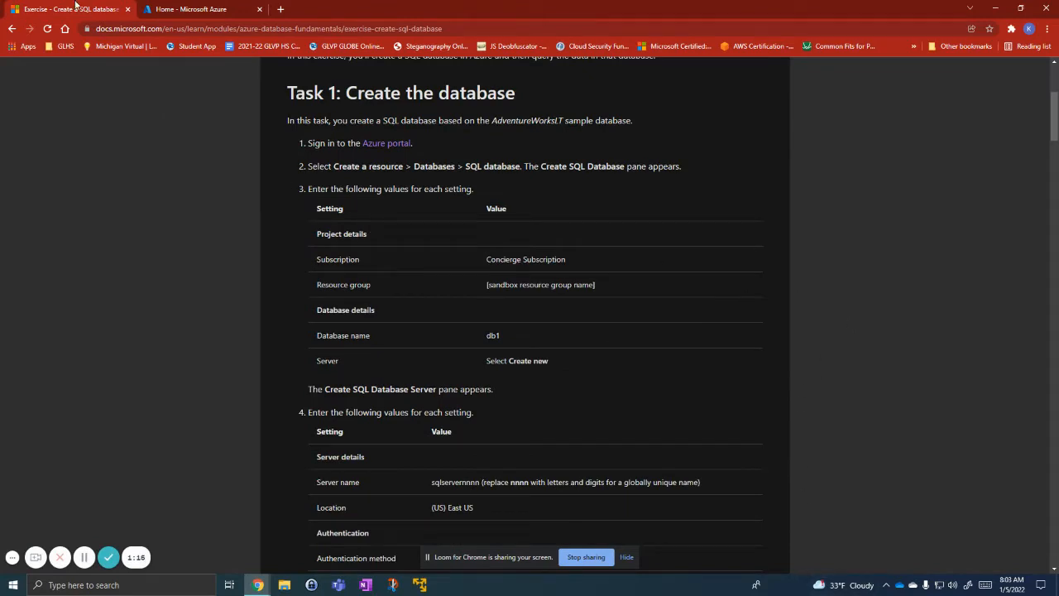
pyautogui.click(191, 9)
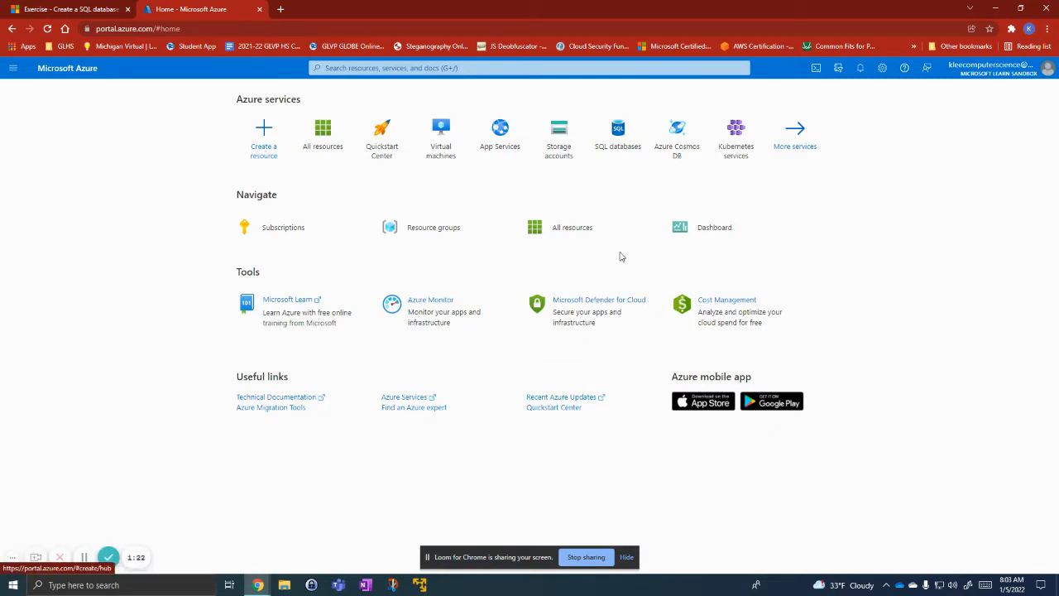
pyautogui.click(83, 8)
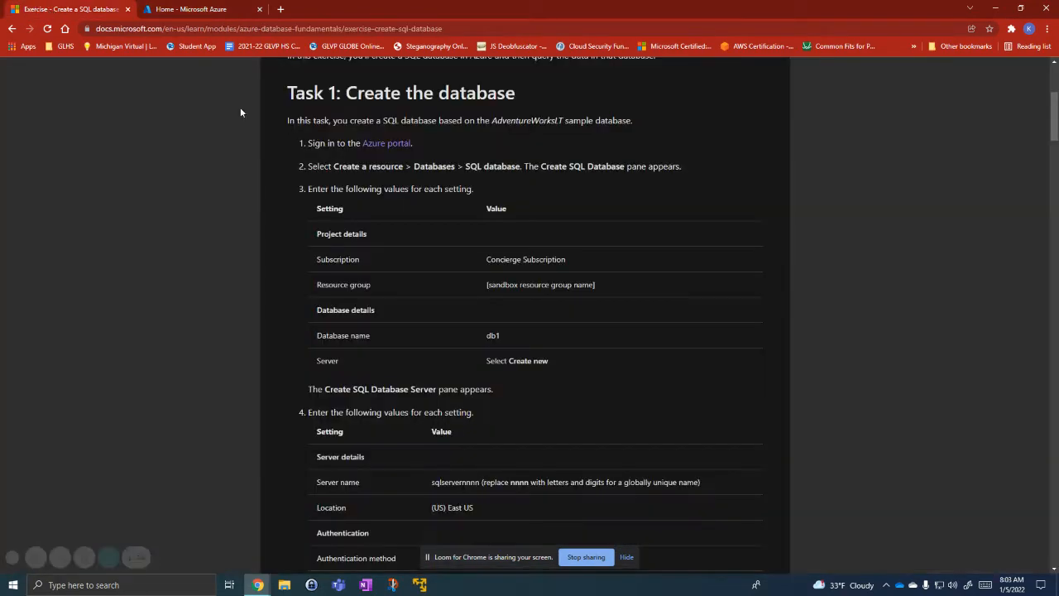
pyautogui.click(217, 8)
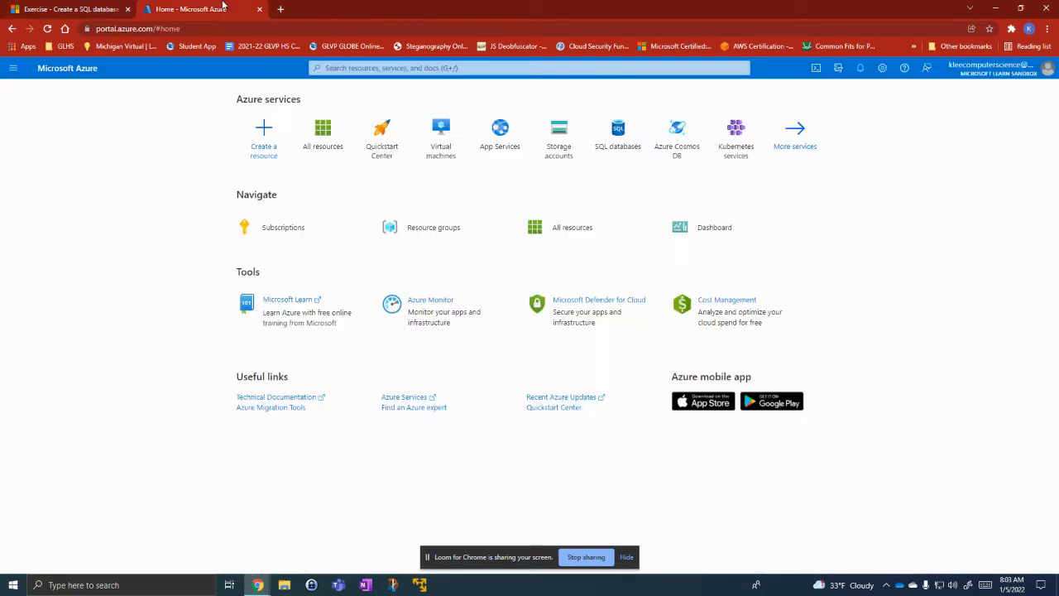
pyautogui.click(263, 132)
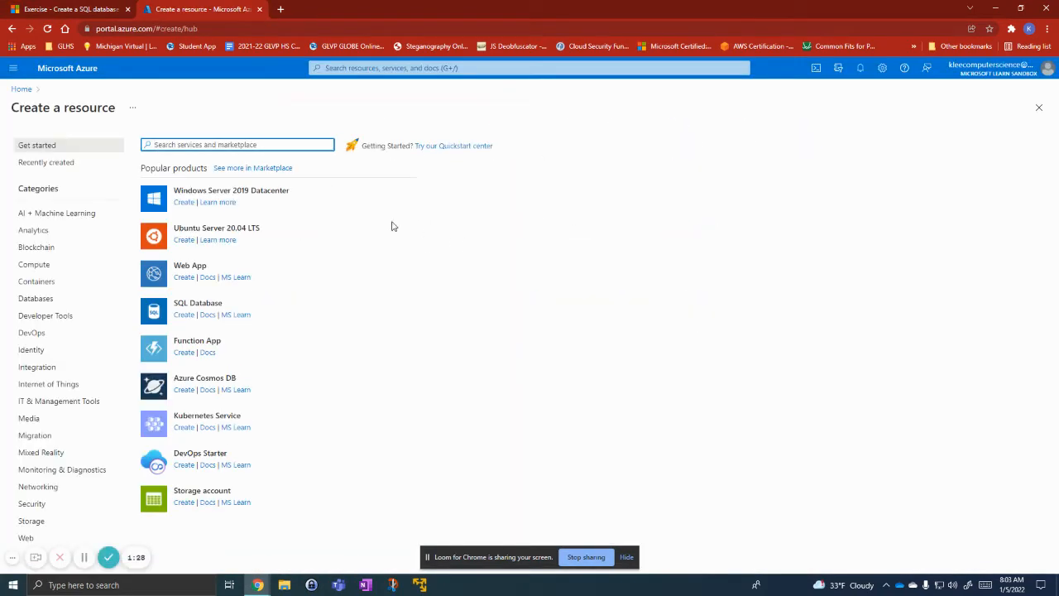
pyautogui.click(64, 299)
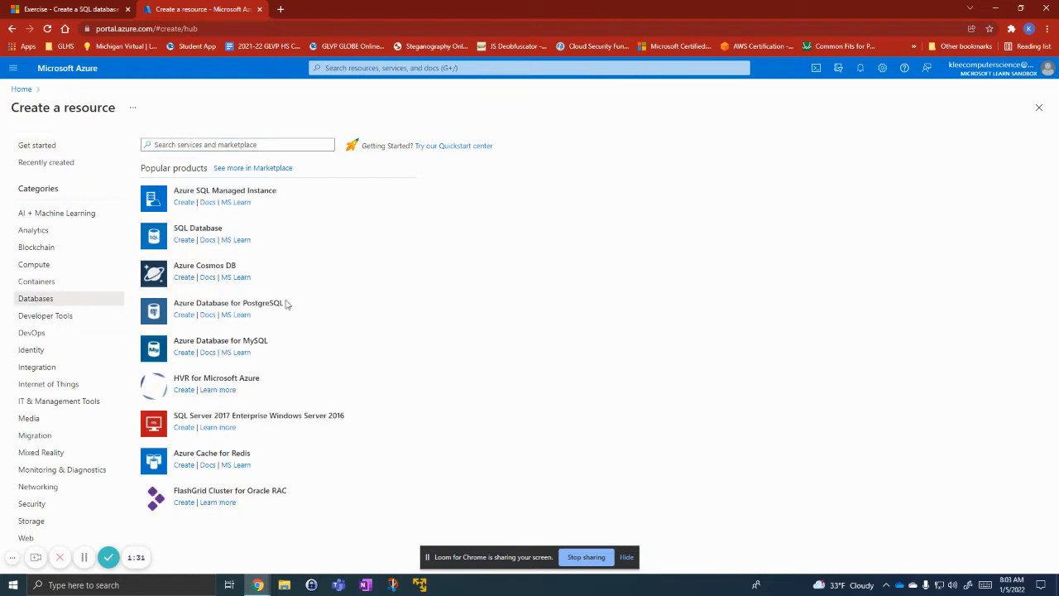
pyautogui.click(212, 234)
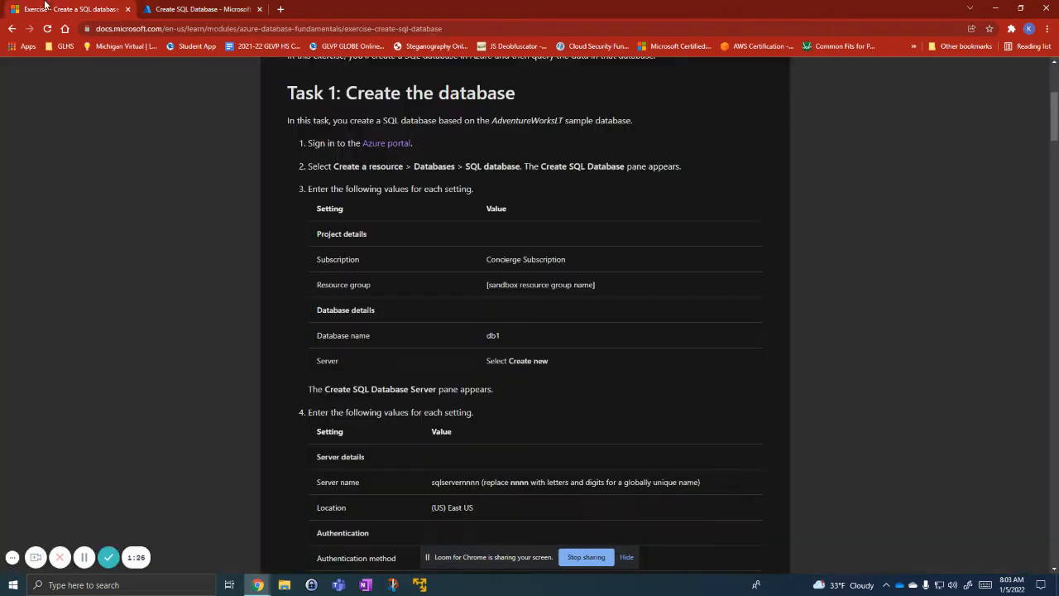
# - Set the new database's resource group to the sandbox's learn- group, as the exercise specifies
pyautogui.click(114, 8)
pyautogui.click(226, 8)
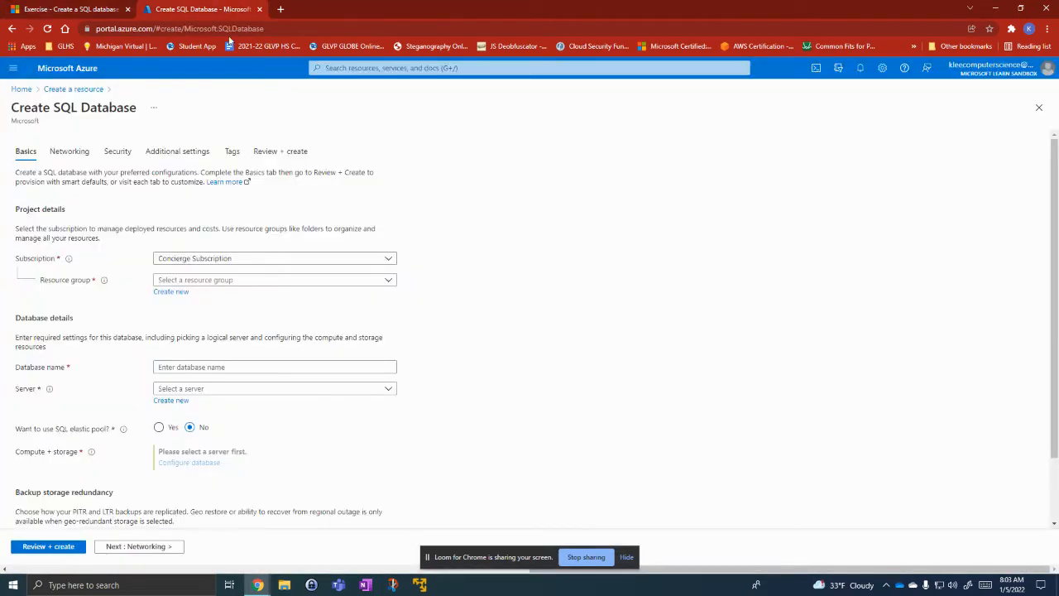
pyautogui.click(223, 279)
pyautogui.click(221, 318)
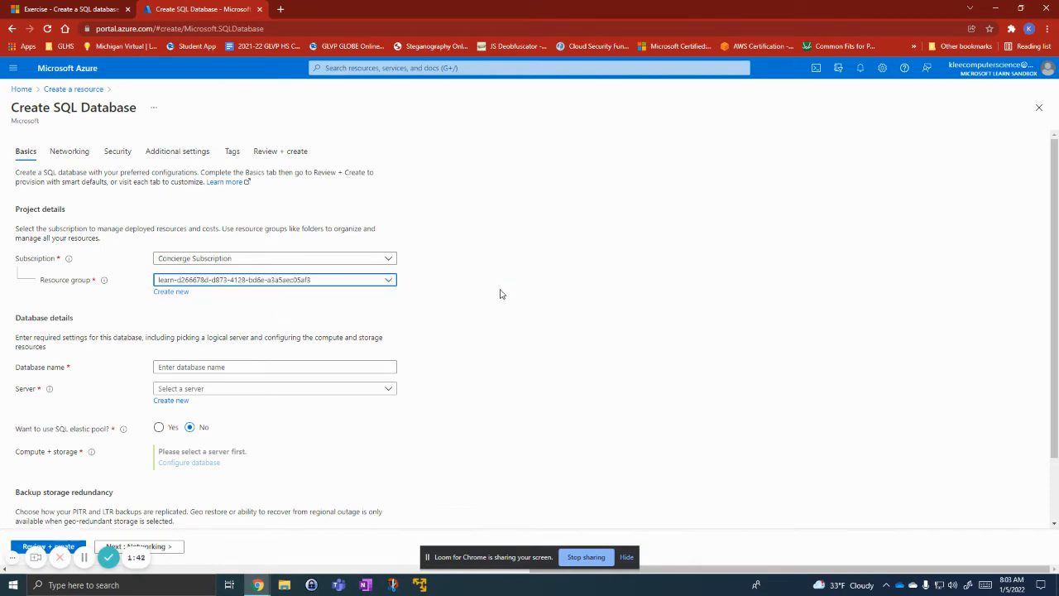
# - Name the new database db1, following the exercise instructions
pyautogui.scroll(-2, 494, 320)
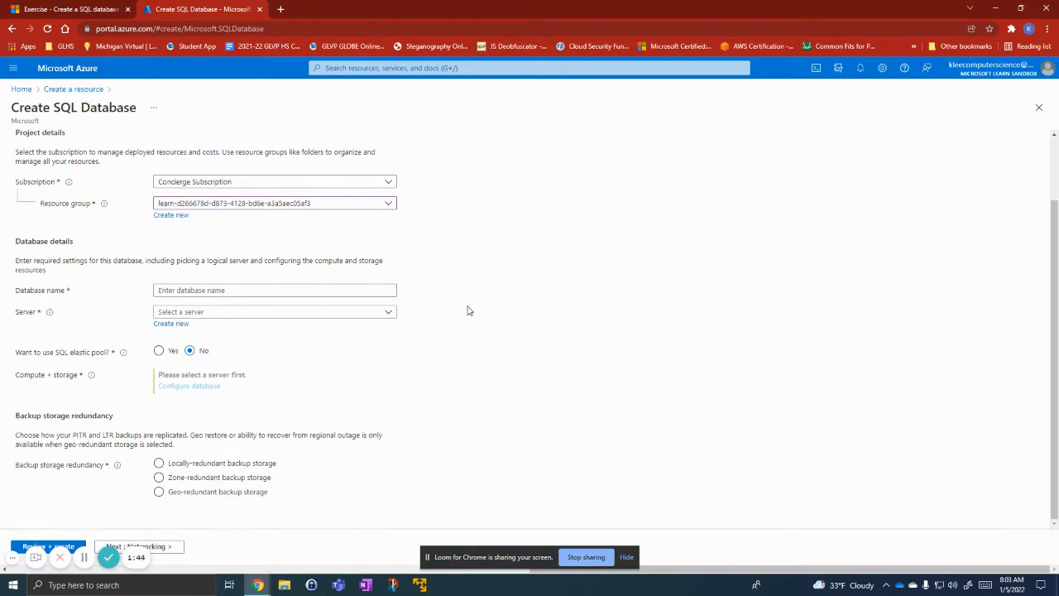
pyautogui.click(117, 6)
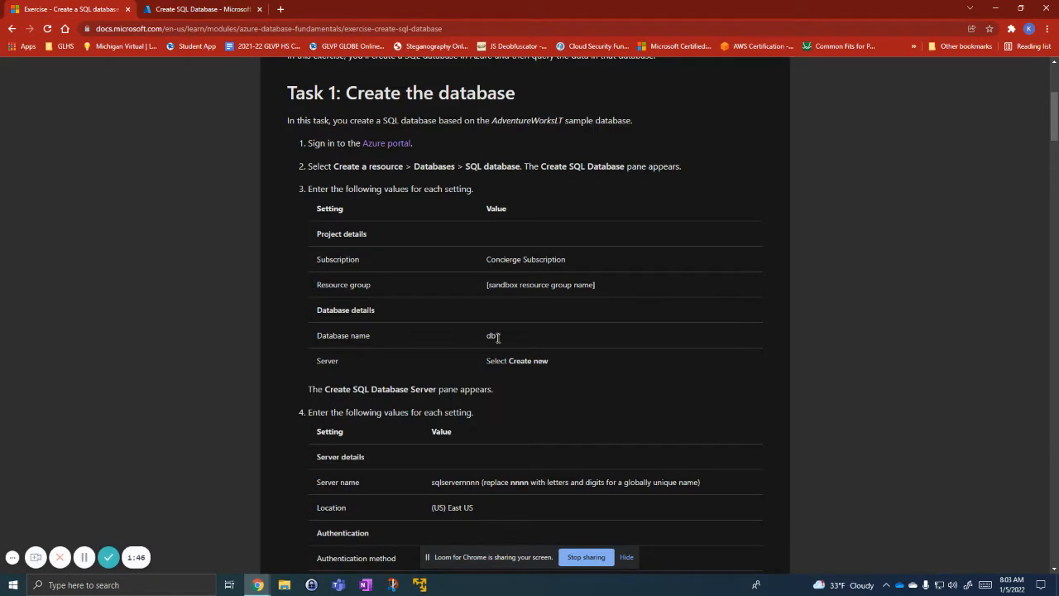
pyautogui.click(179, 7)
pyautogui.click(234, 290)
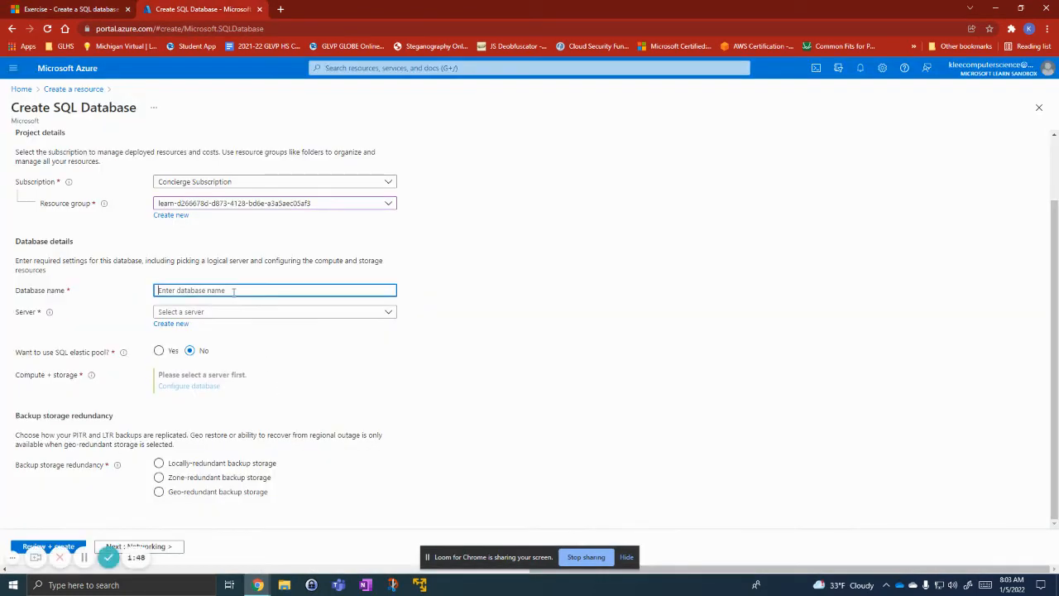
pyautogui.write('db1')
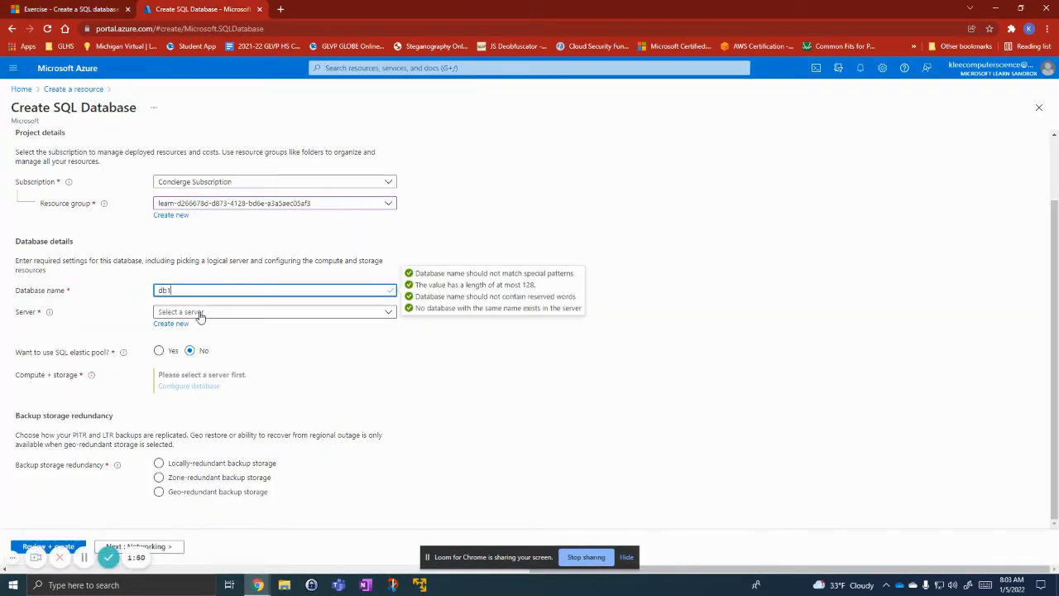
# - Start a new server for the database and name it sqlserver3654, following the exercise's naming pattern
pyautogui.click(55, 7)
pyautogui.click(183, 6)
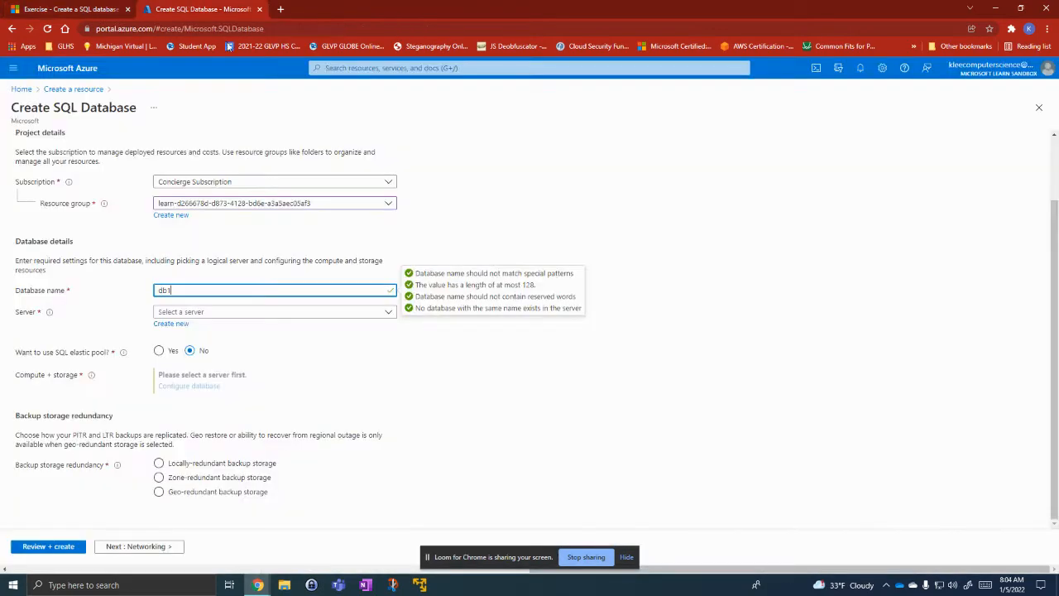
pyautogui.click(169, 323)
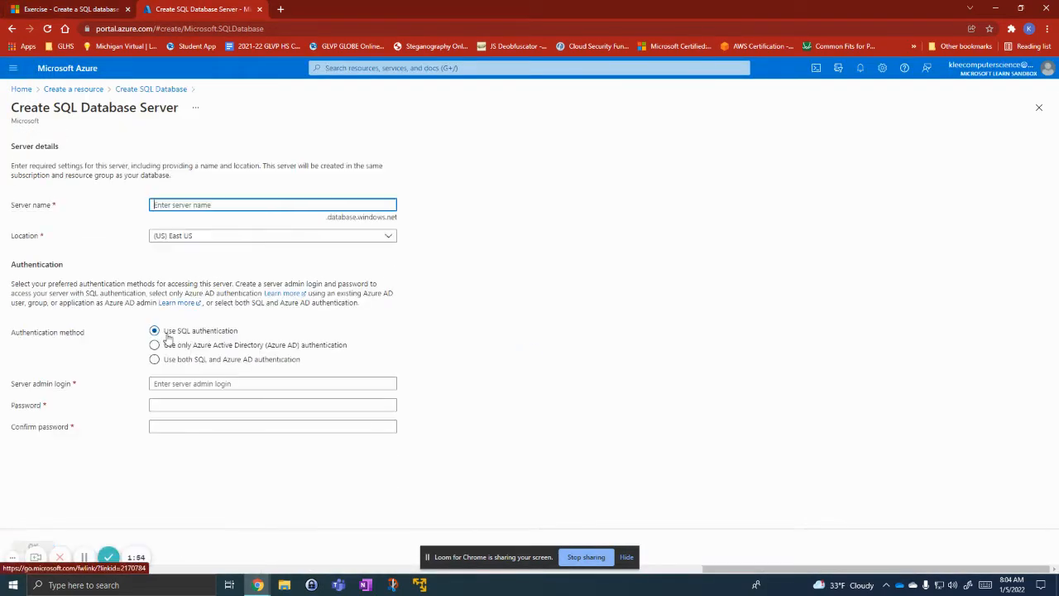
pyautogui.click(56, 8)
pyautogui.scroll(-3, 499, 332)
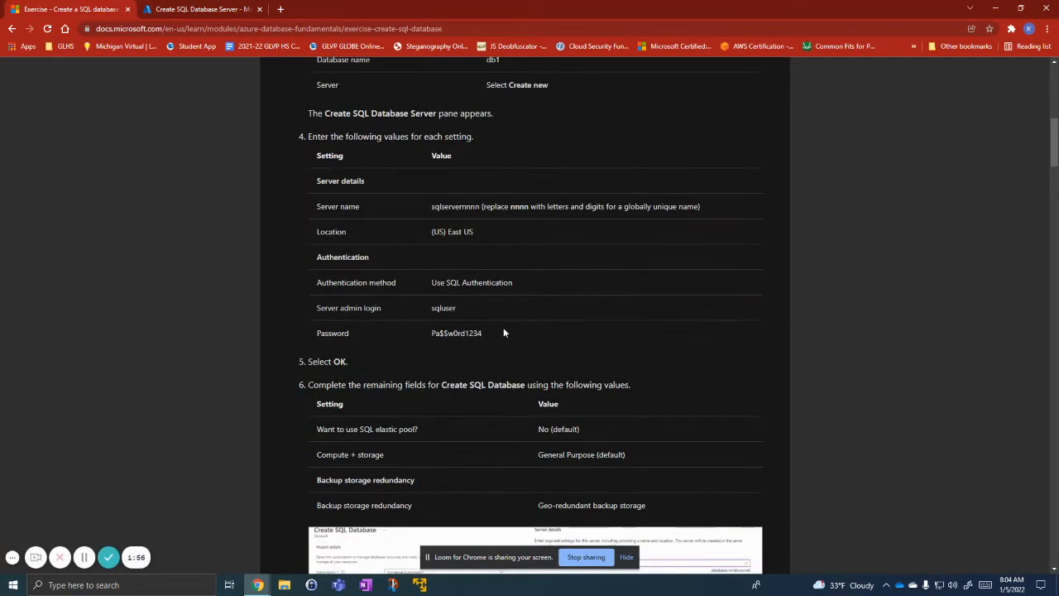
pyautogui.click(222, 6)
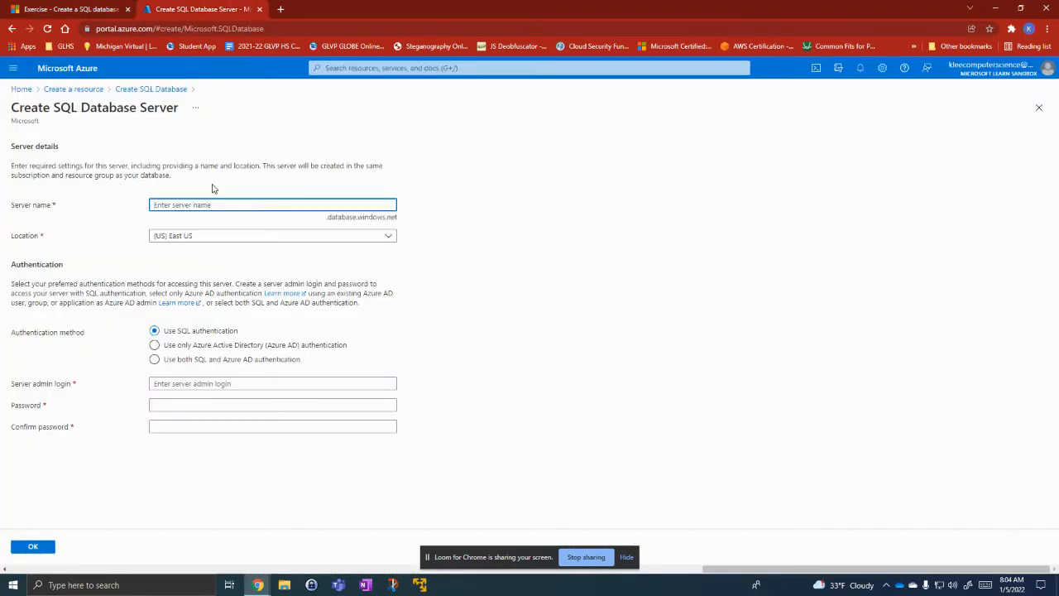
pyautogui.write('sqlserver')
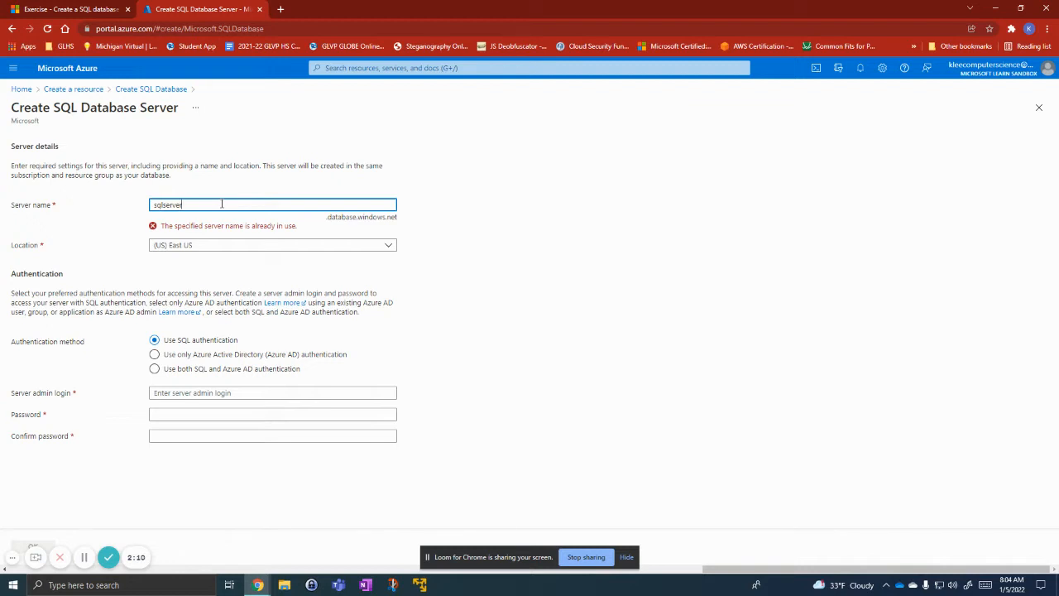
pyautogui.write('365')
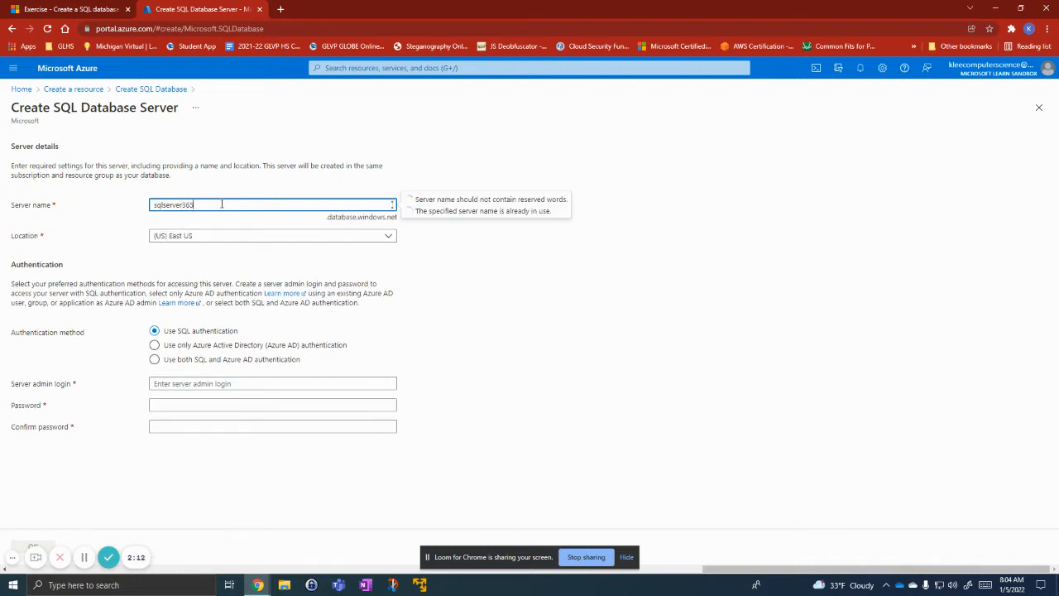
pyautogui.write('4')
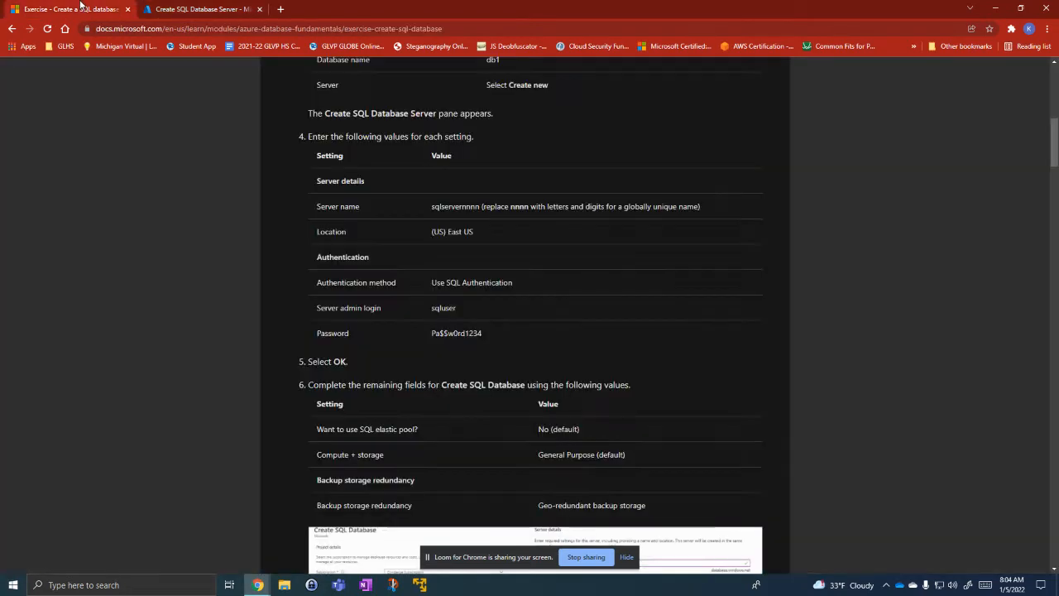
# - Copy sqluser from the exercise instructions and enter it as the server admin login
pyautogui.click(87, 9)
pyautogui.click(192, 7)
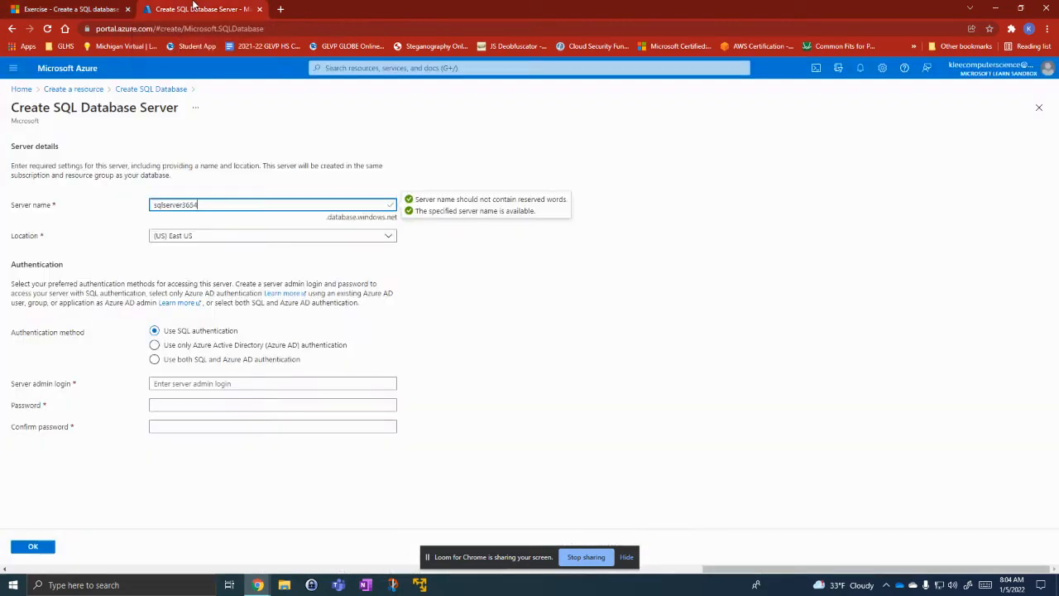
pyautogui.click(91, 9)
pyautogui.scroll(-1, 534, 437)
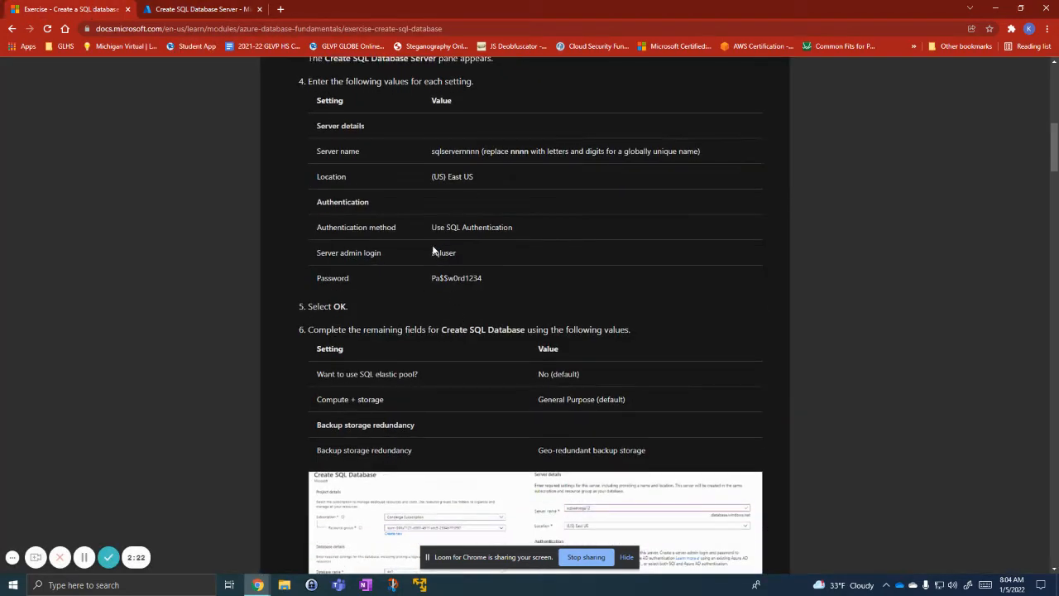
pyautogui.moveTo(426, 253); pyautogui.dragTo(457, 253)
pyautogui.hotkey('ctrl', 'c')
pyautogui.click(189, 8)
pyautogui.click(189, 383)
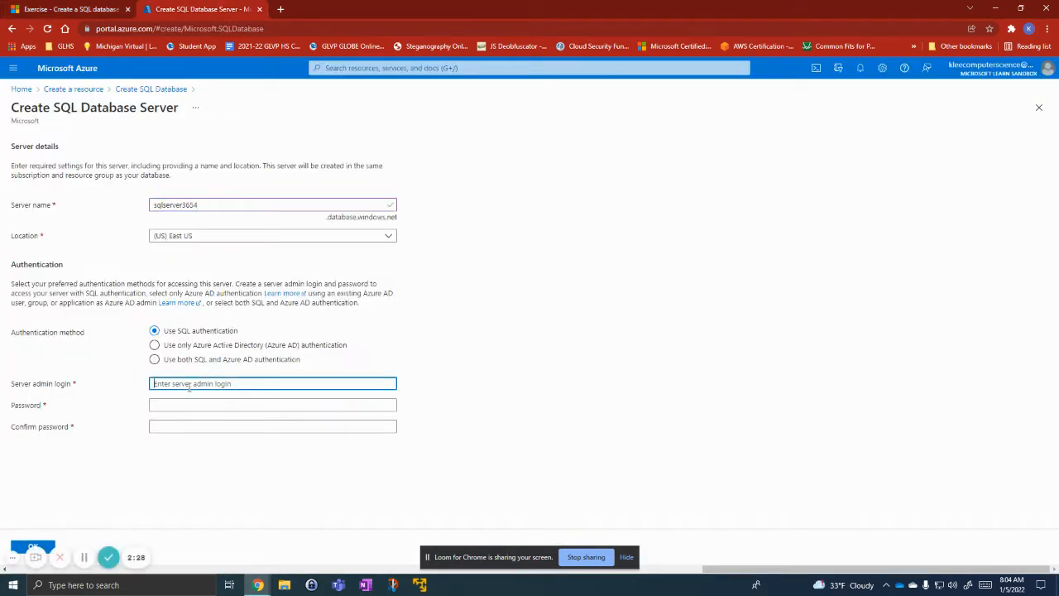
pyautogui.hotkey('ctrl', 'v')
# - Copy the password from the exercise instructions and enter it as the server admin password and its confirmation
pyautogui.click(31, 8)
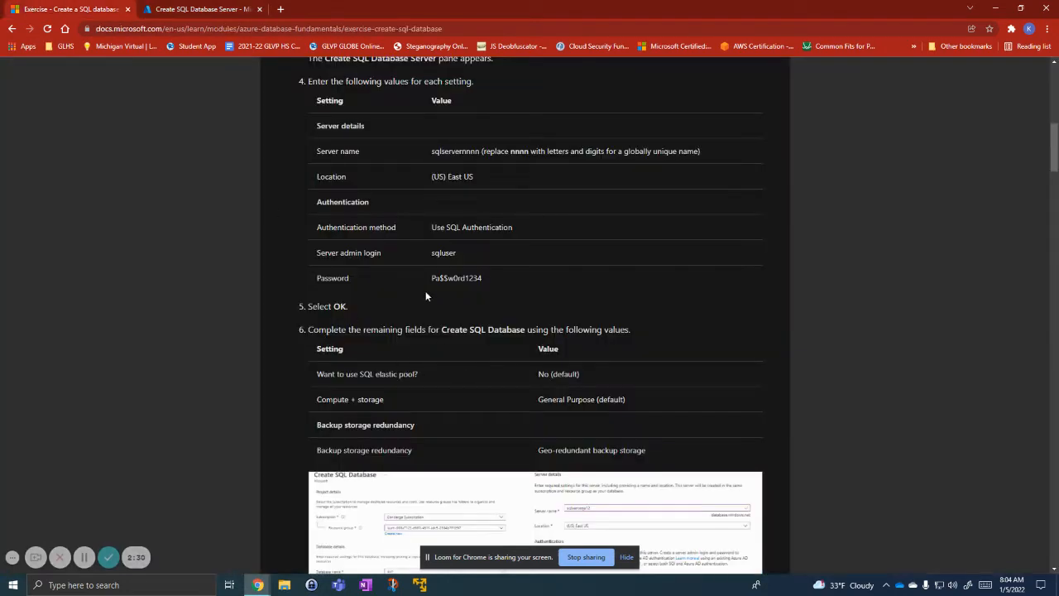
pyautogui.moveTo(428, 278); pyautogui.dragTo(484, 281)
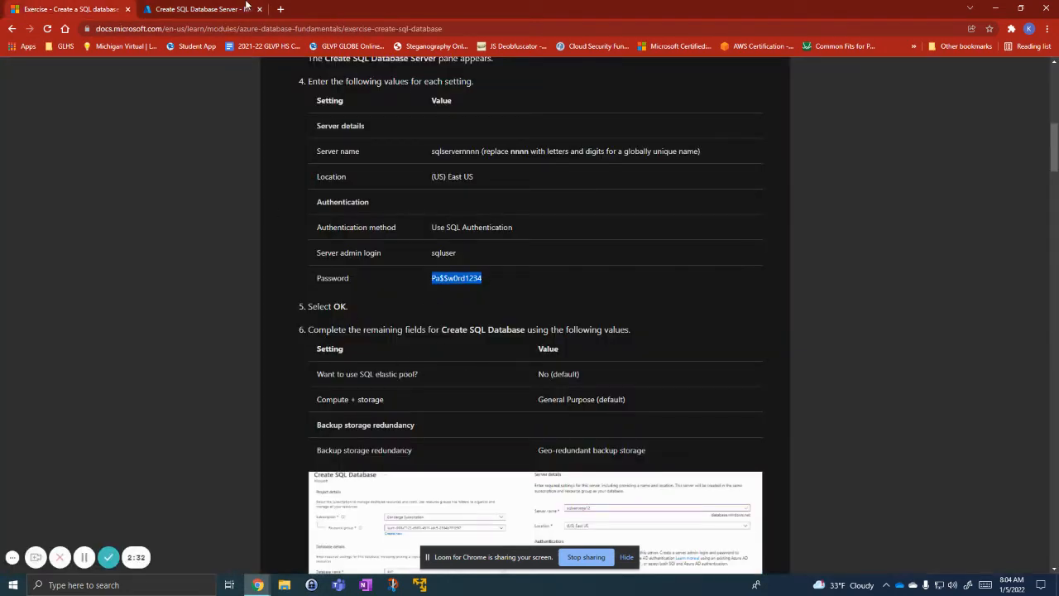
pyautogui.click(245, 5)
pyautogui.click(224, 405)
pyautogui.hotkey('ctrl', 'v')
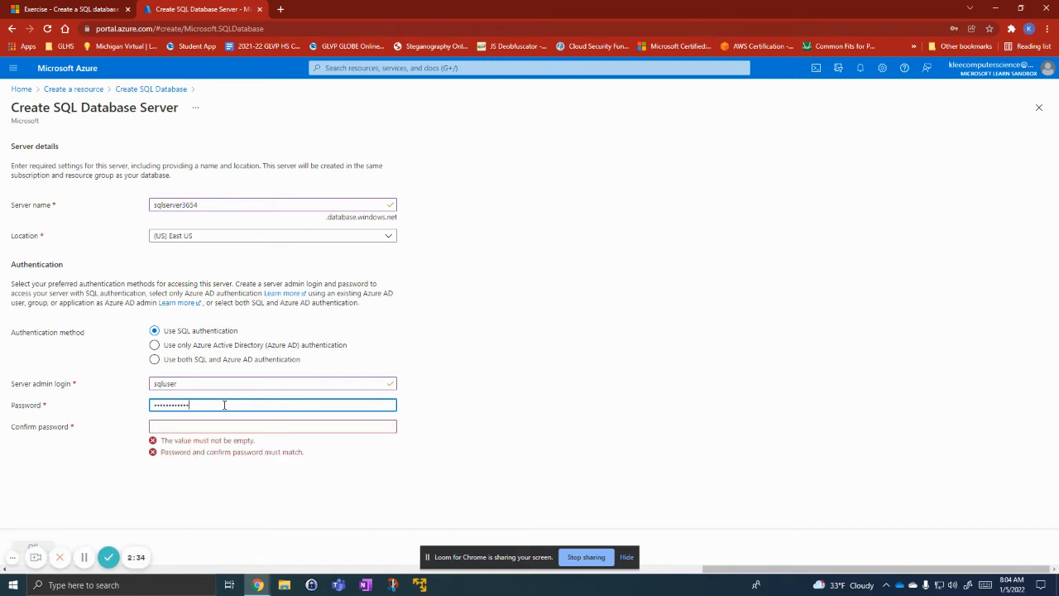
pyautogui.click(229, 426)
pyautogui.hotkey('ctrl', 'v')
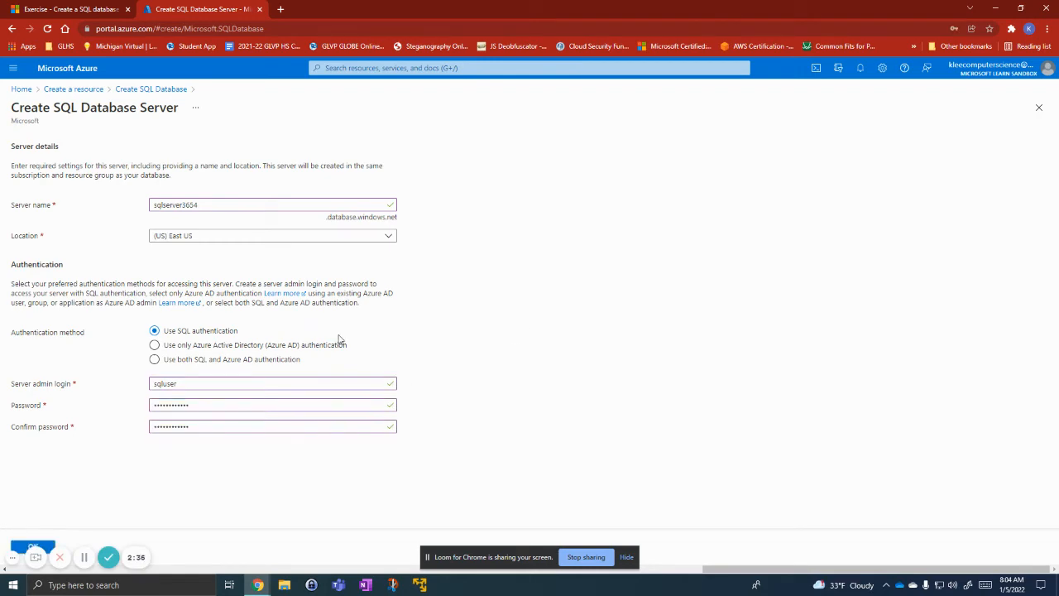
# - Check the exercise's next instruction and accept the new server's settings to return to the database form
pyautogui.click(99, 6)
pyautogui.scroll(-1, 429, 375)
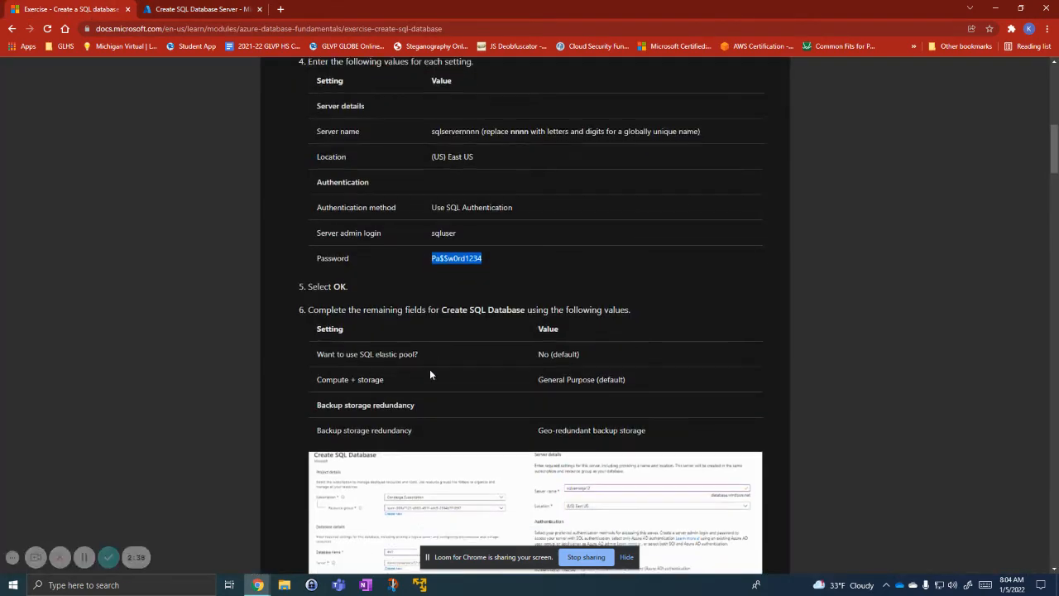
pyautogui.scroll(-1, 429, 374)
pyautogui.click(219, 6)
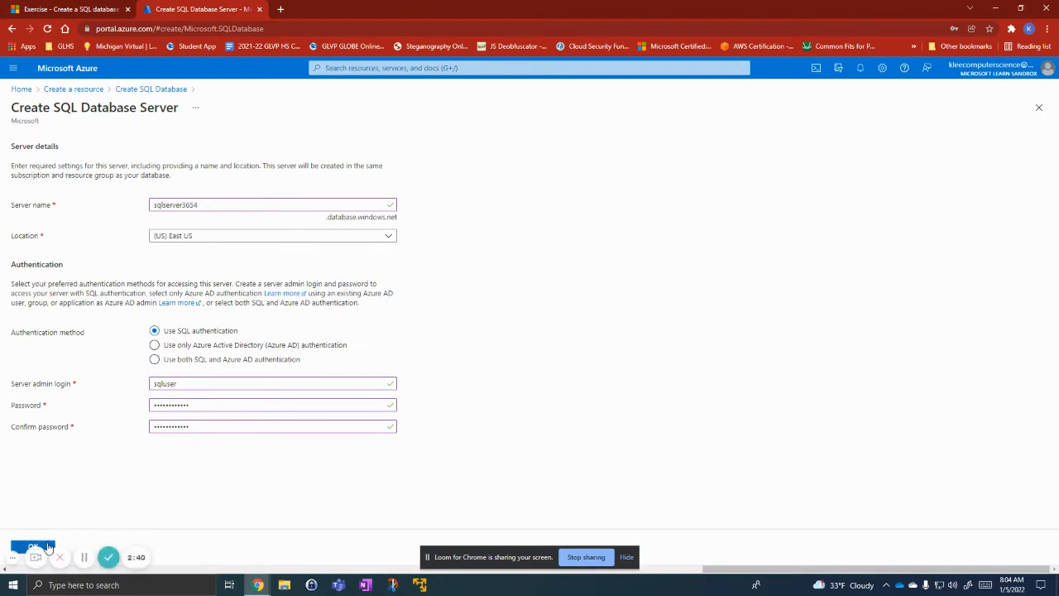
pyautogui.click(48, 547)
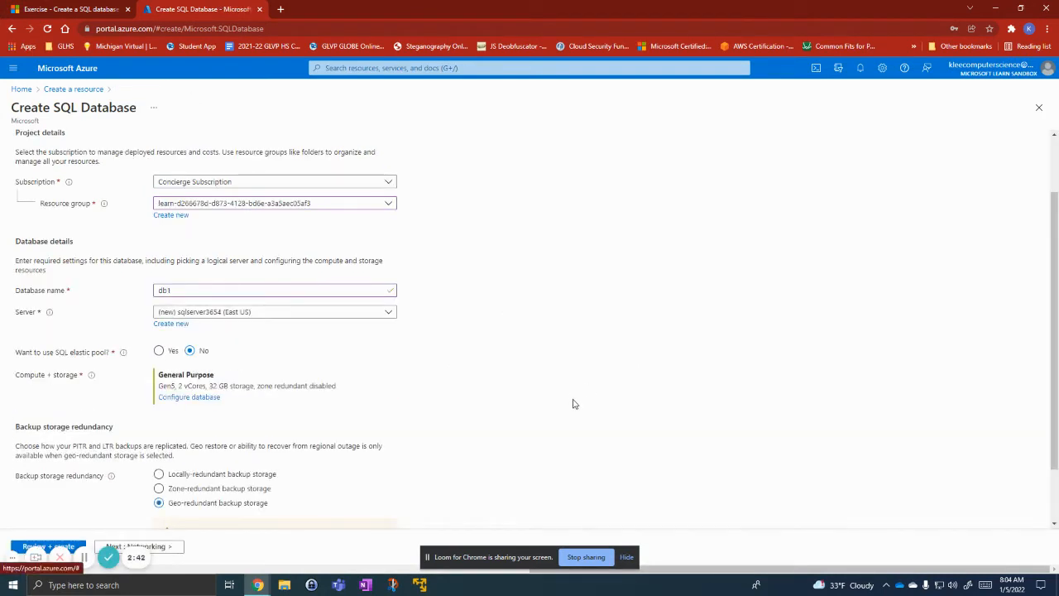
# - Compare the database's elastic pool, compute and storage, and backup redundancy settings with the exercise's values
pyautogui.scroll(-2, 517, 378)
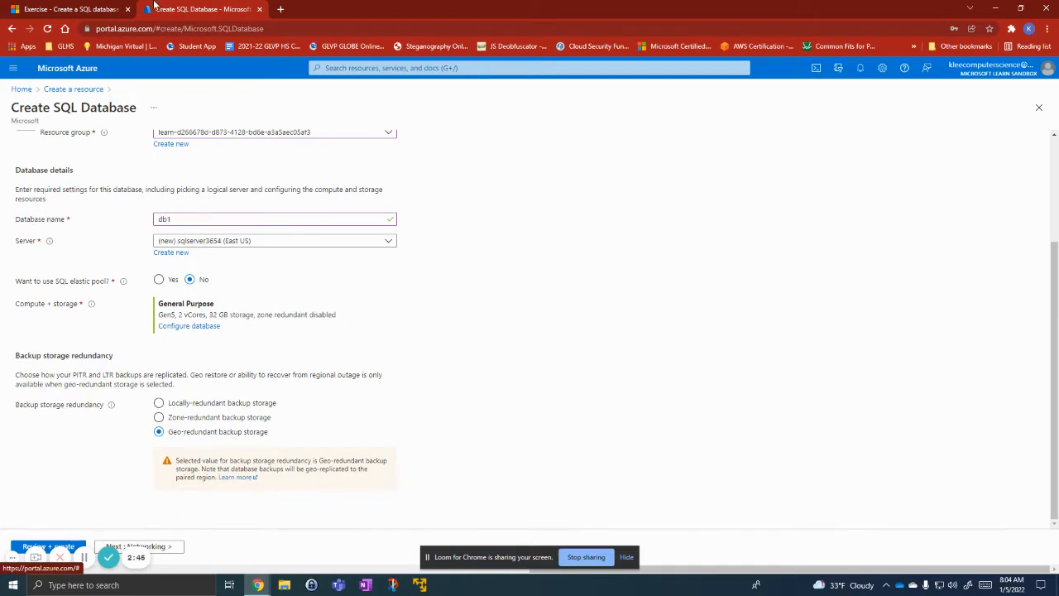
pyautogui.scroll(3, 141, 168)
pyautogui.click(57, 7)
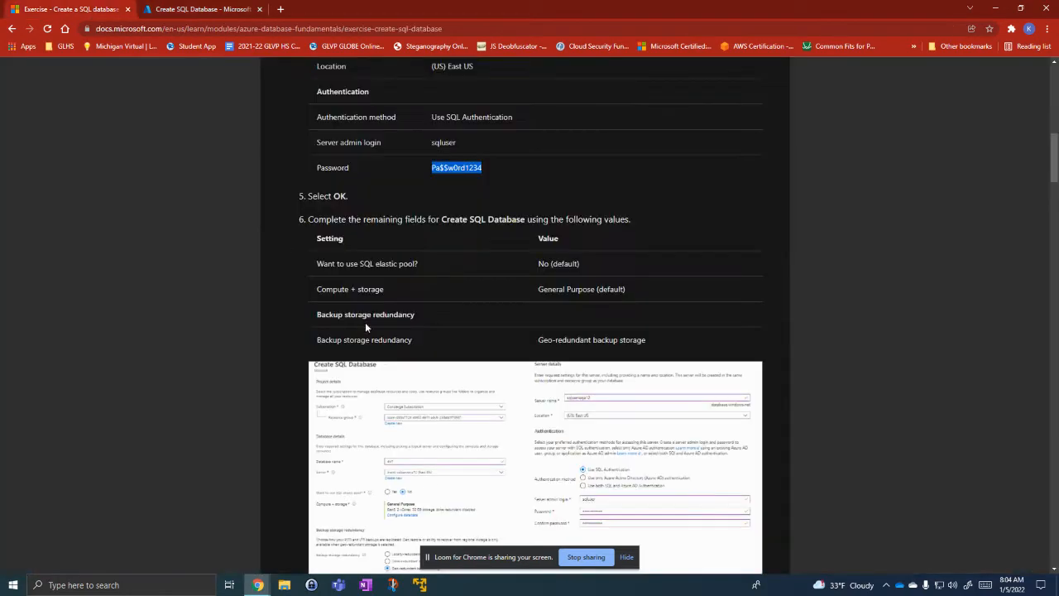
pyautogui.scroll(-3, 389, 303)
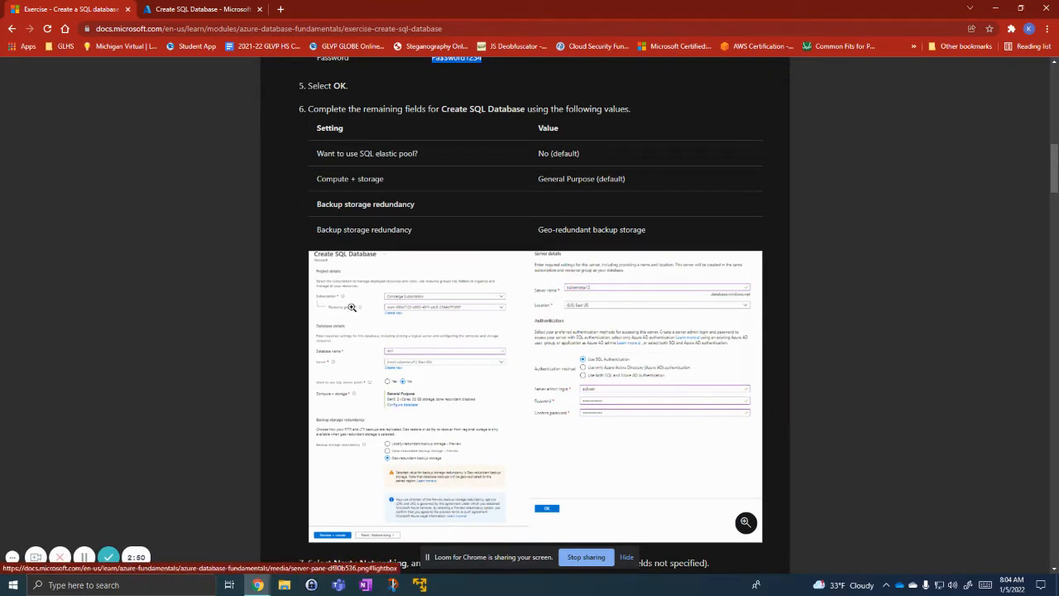
pyautogui.click(226, 6)
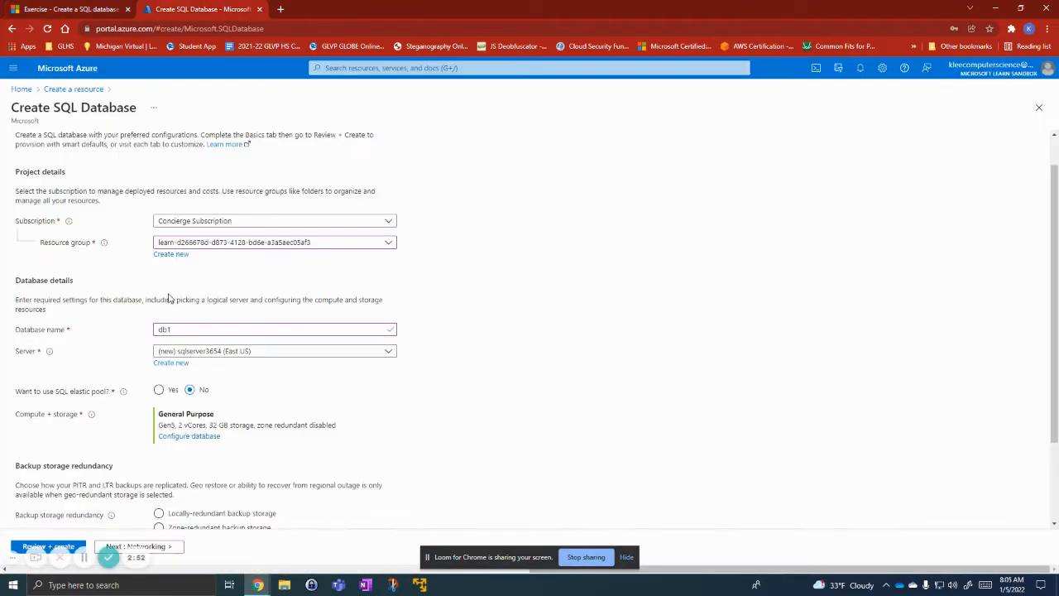
pyautogui.scroll(-2, 182, 298)
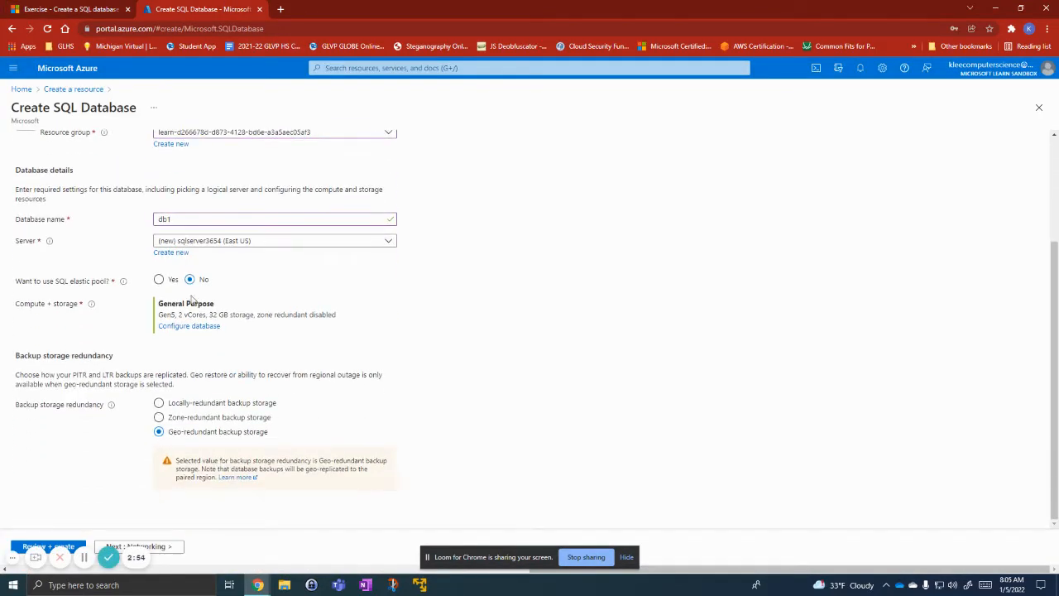
pyautogui.click(91, 7)
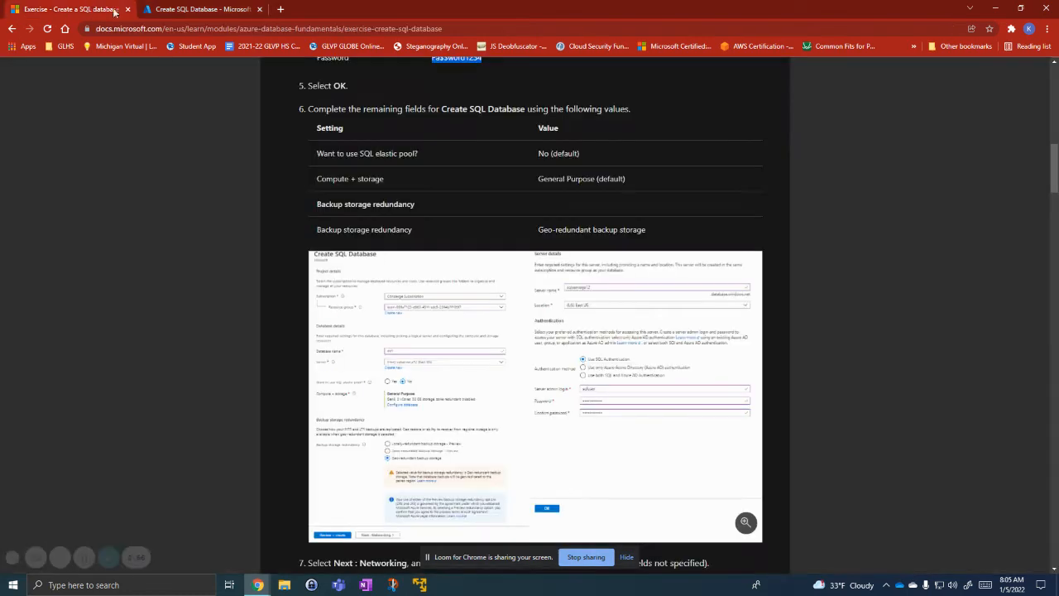
pyautogui.click(244, 9)
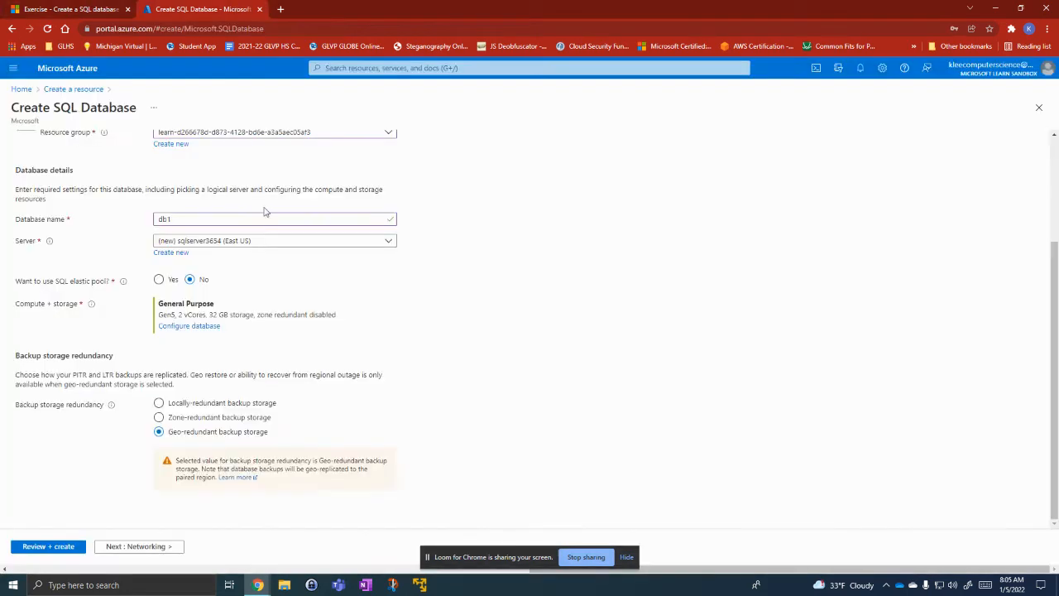
# - Proceed to the networking settings and set the connectivity method to Public endpoint, as the exercise specifies
pyautogui.click(178, 547)
pyautogui.click(91, 7)
pyautogui.scroll(-3, 388, 343)
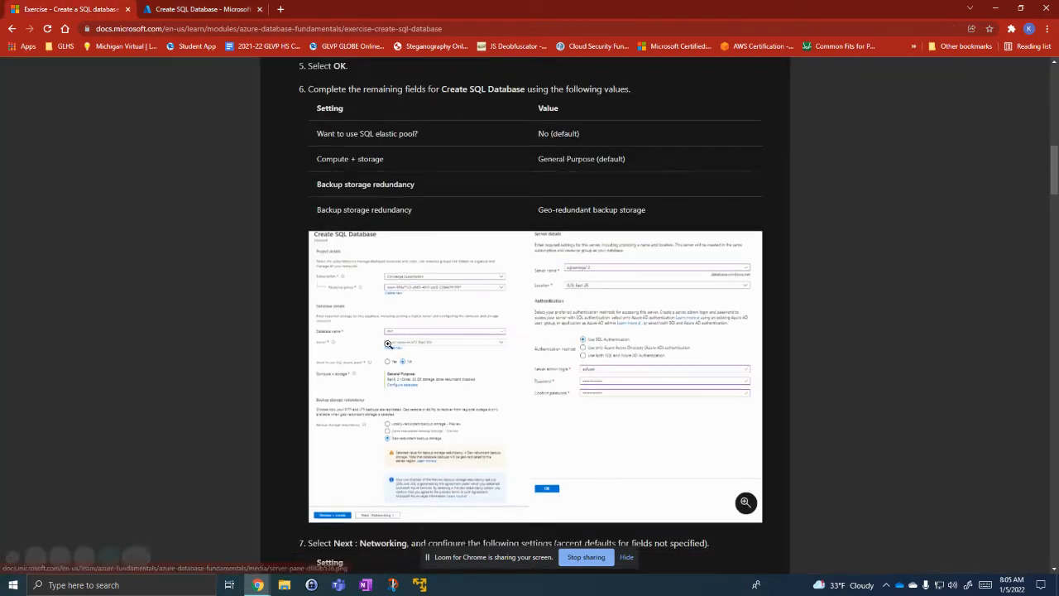
pyautogui.scroll(-3, 389, 344)
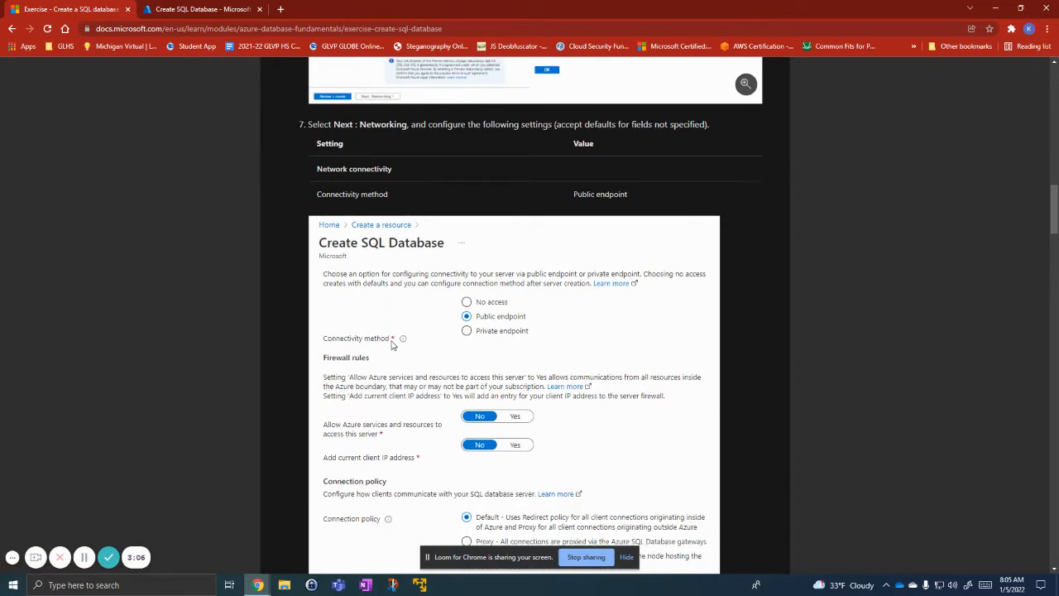
pyautogui.click(232, 6)
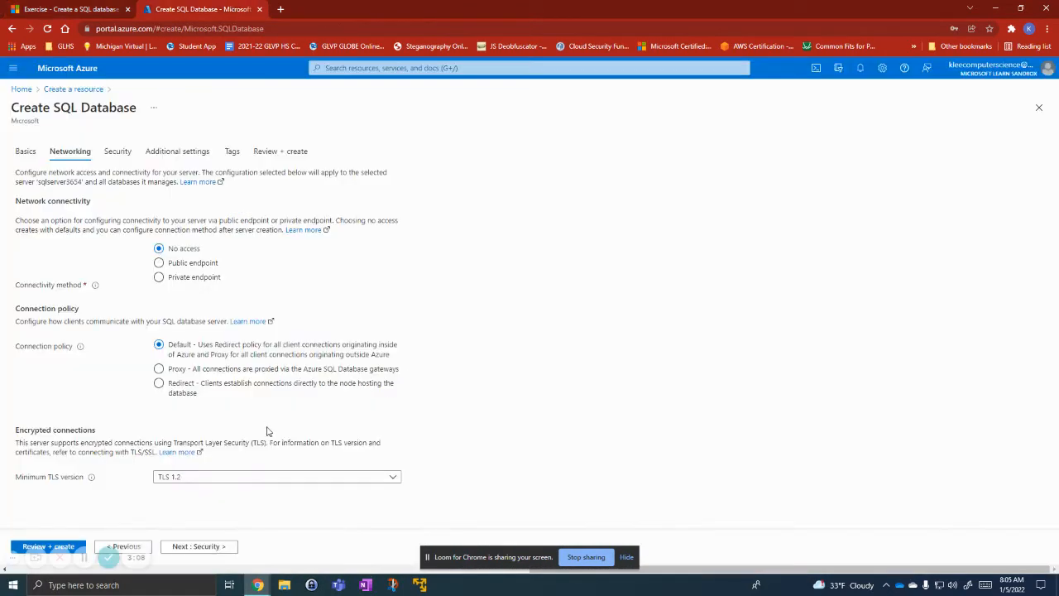
pyautogui.click(197, 263)
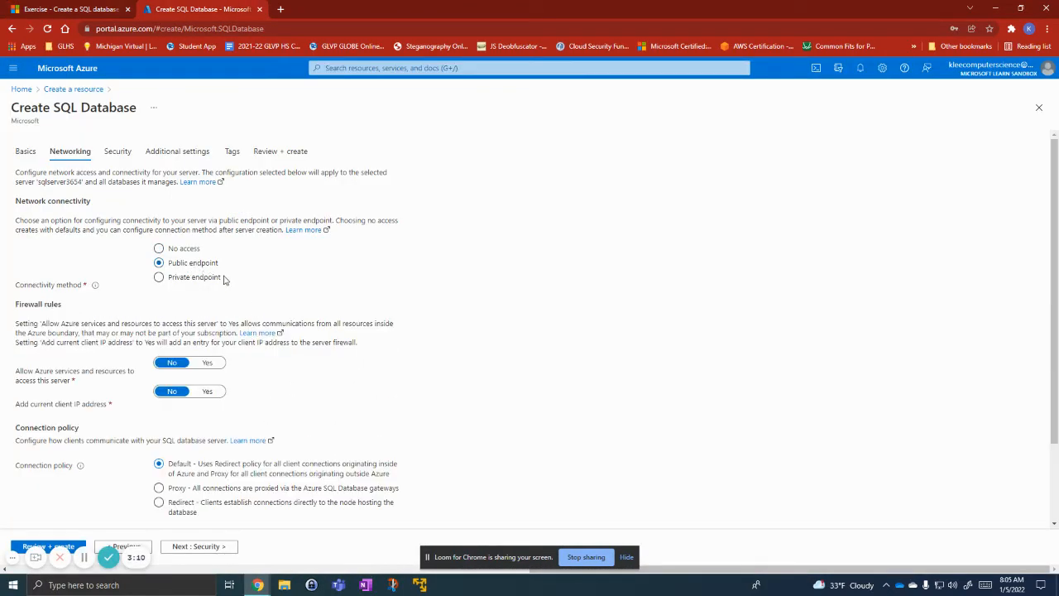
# - Review the exercise's firewall, connection policy and TLS example, and read the security instructions in step 8
pyautogui.click(120, 7)
pyautogui.scroll(-2, 413, 425)
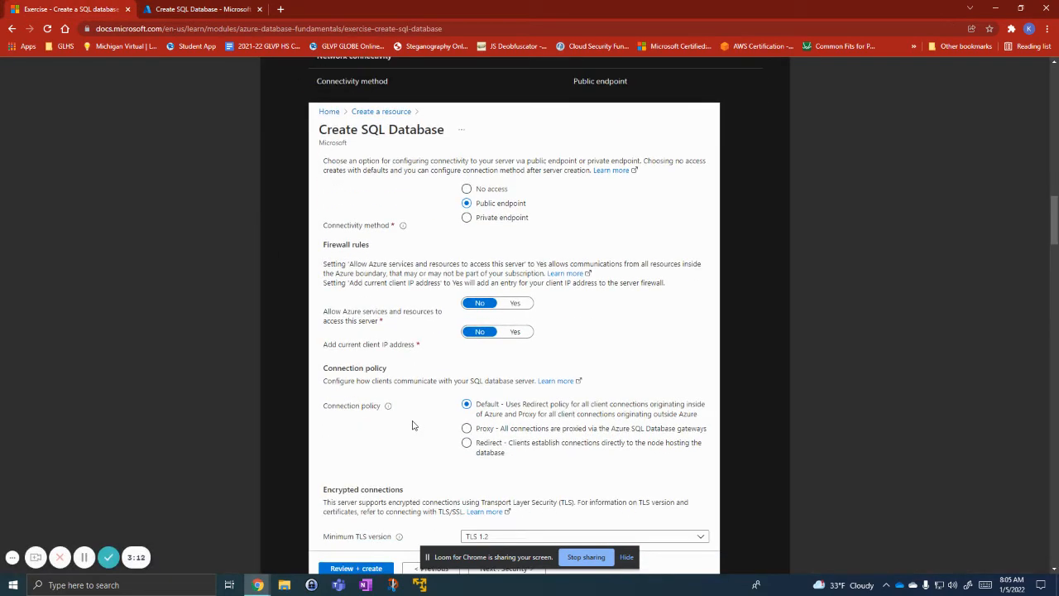
pyautogui.scroll(-4, 414, 425)
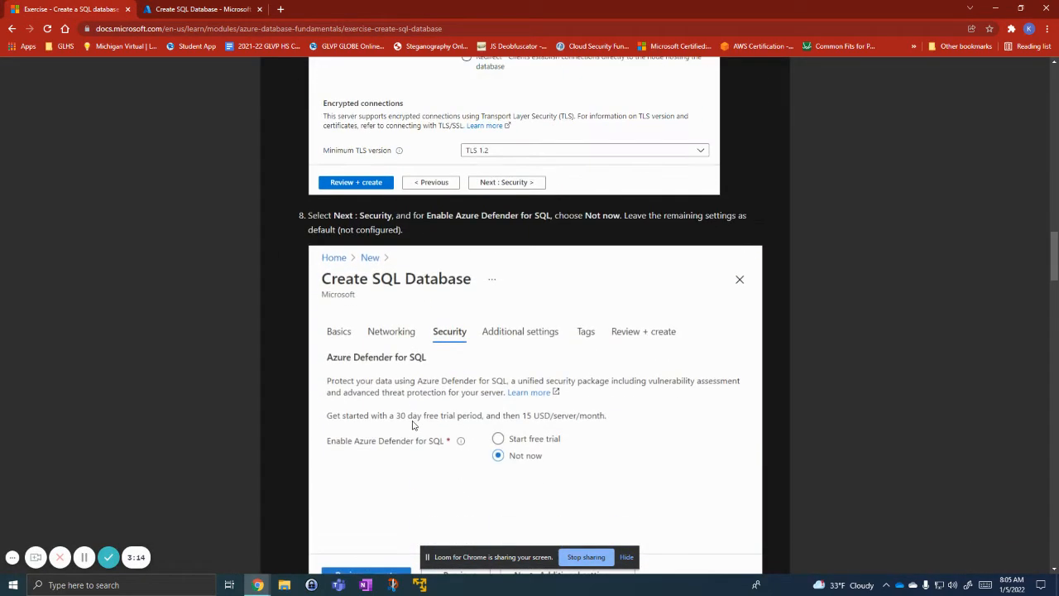
pyautogui.scroll(2, 279, 347)
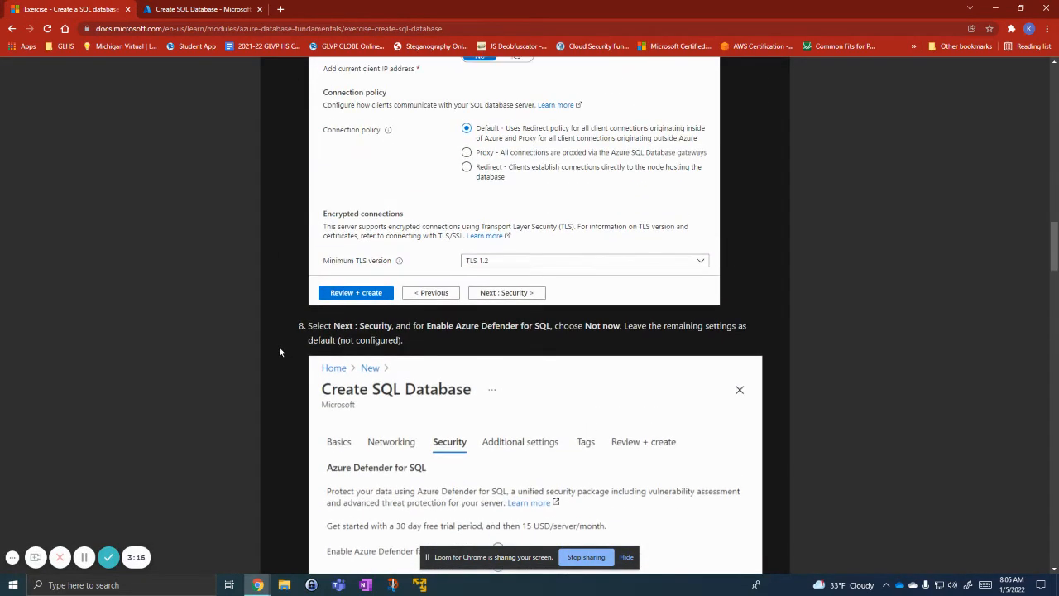
pyautogui.scroll(5, 279, 352)
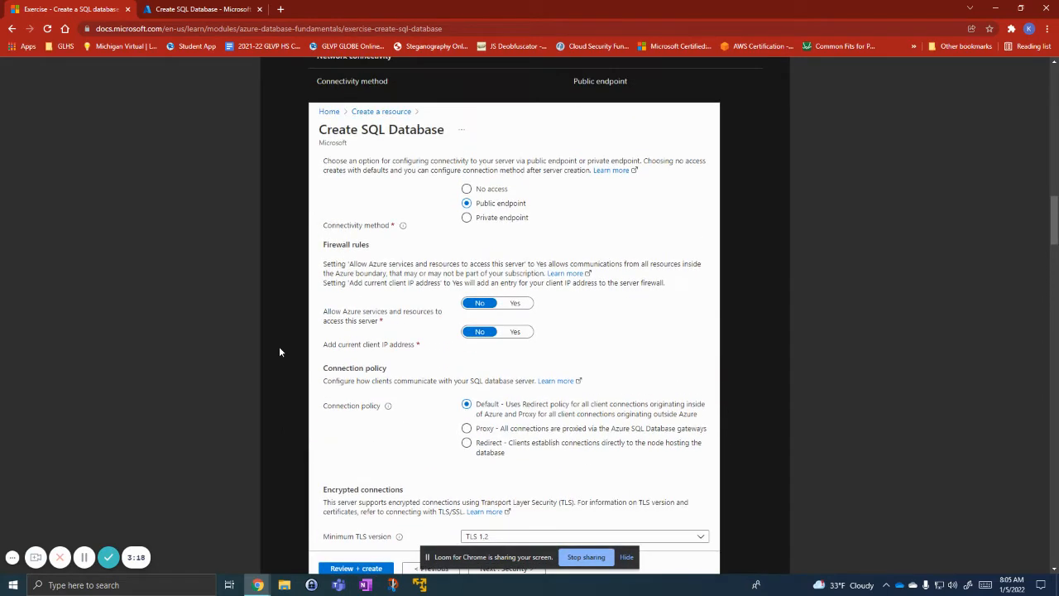
pyautogui.scroll(-1, 278, 351)
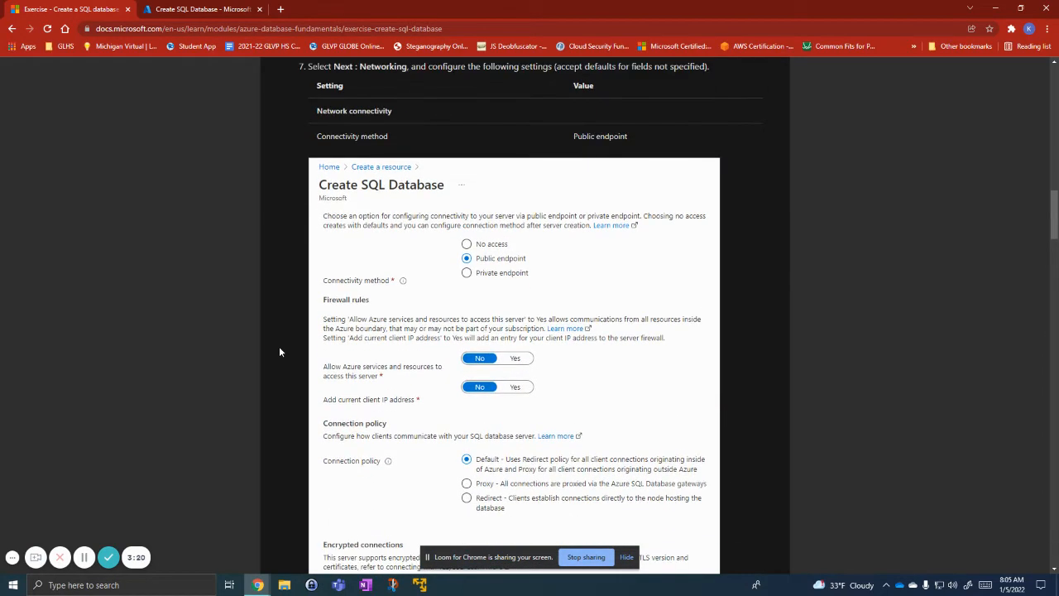
pyautogui.scroll(-4, 278, 352)
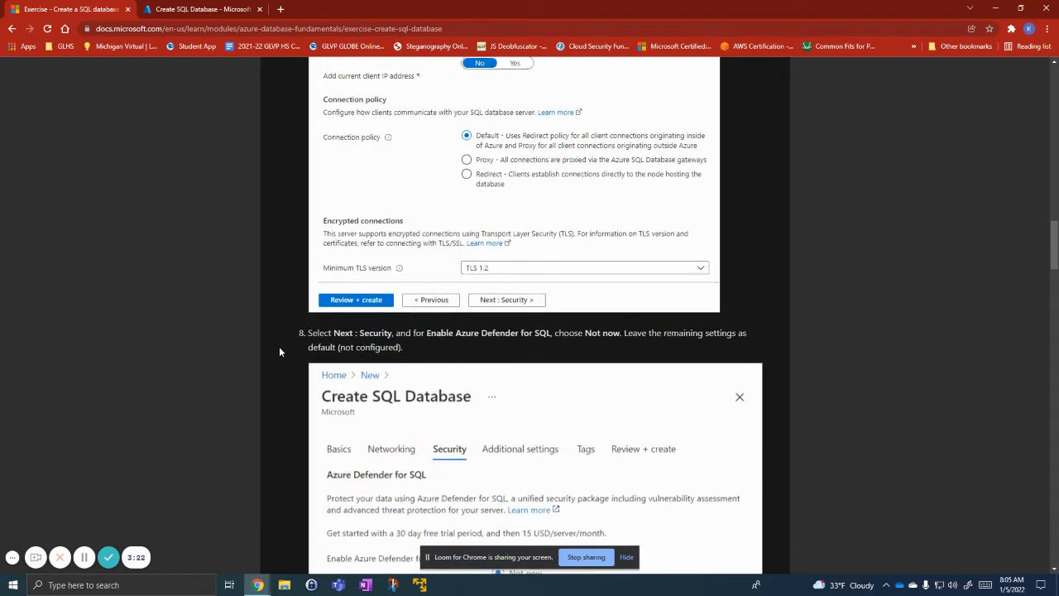
pyautogui.scroll(-2, 279, 352)
pyautogui.scroll(-1, 278, 351)
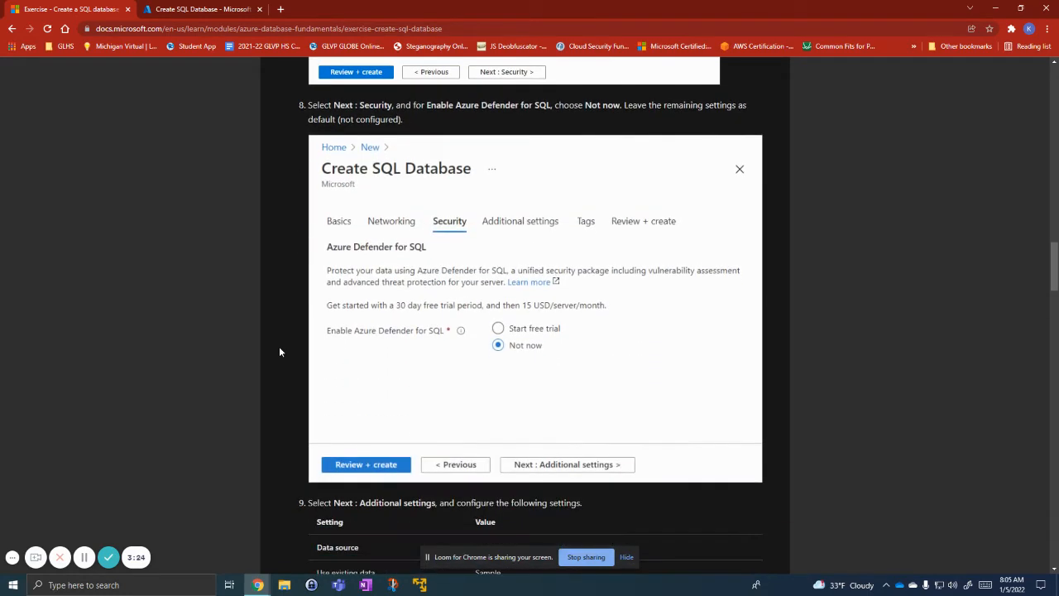
# - Proceed to the security settings and set Enable Microsoft Defender for SQL to Not now
pyautogui.click(200, 9)
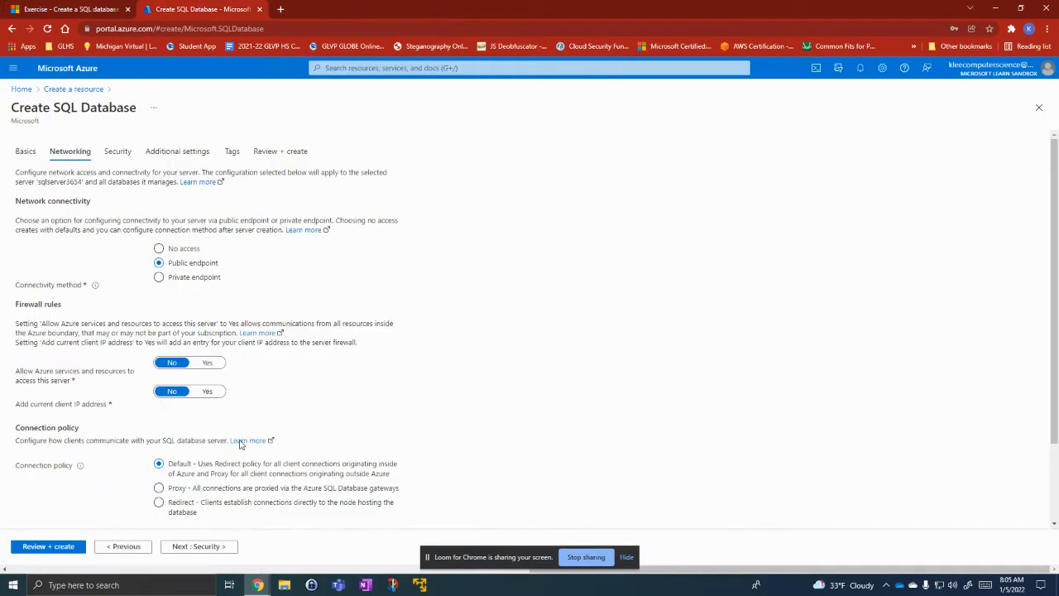
pyautogui.click(210, 548)
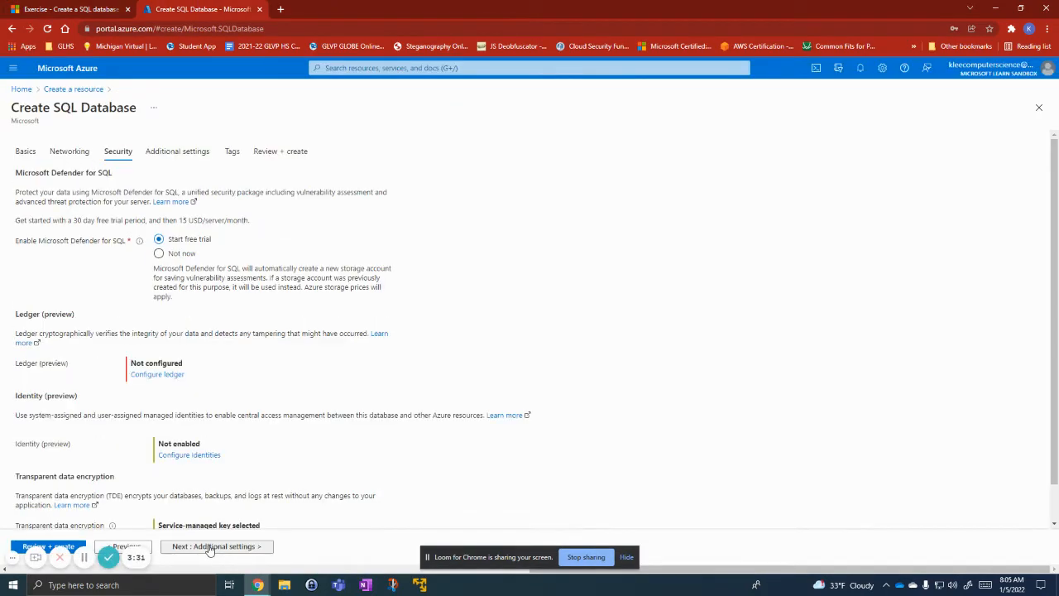
pyautogui.click(97, 7)
pyautogui.click(200, 8)
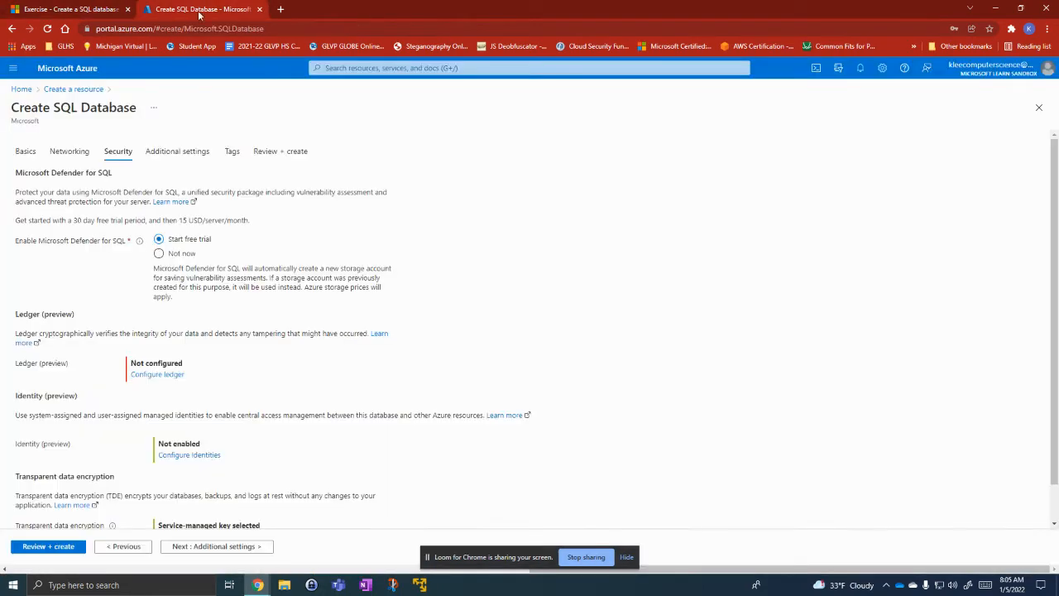
pyautogui.click(163, 254)
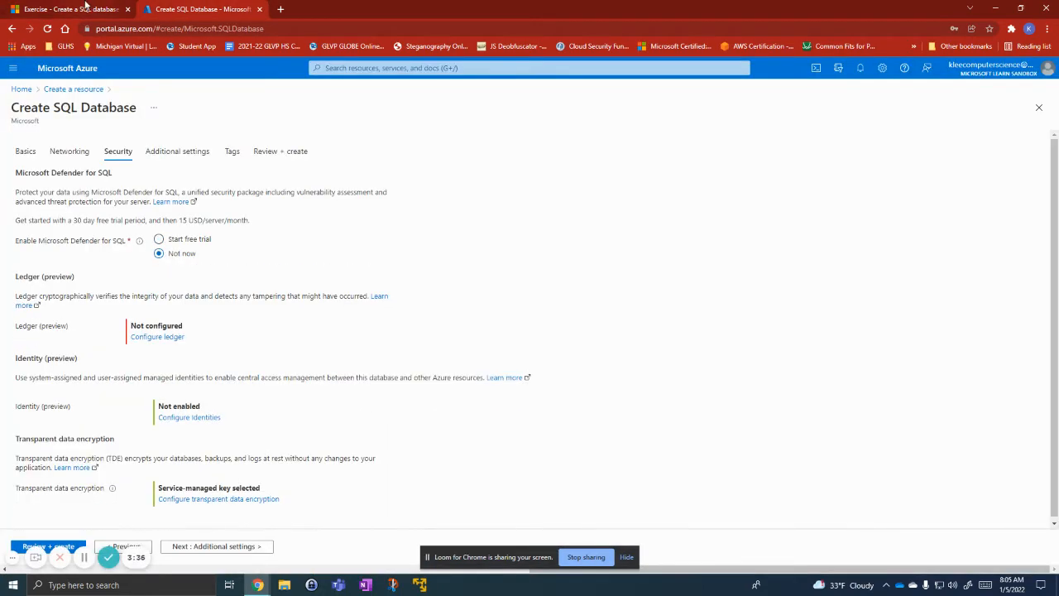
# - Check step 9 of the exercise, proceed to the additional settings and set Use existing data to Sample
pyautogui.click(85, 7)
pyautogui.scroll(-2, 528, 329)
pyautogui.scroll(6, 528, 329)
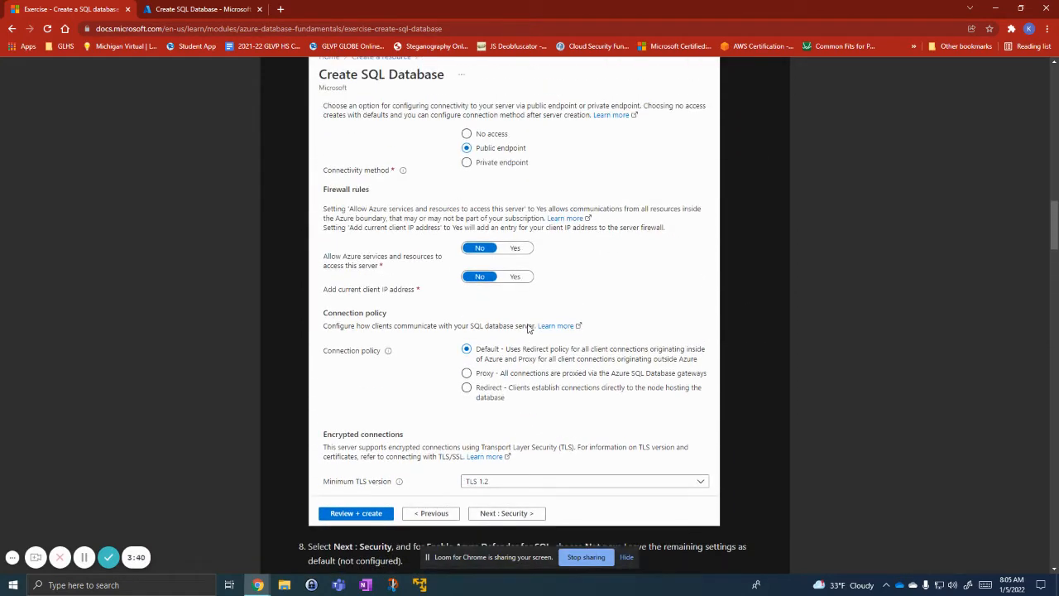
pyautogui.scroll(-8, 527, 328)
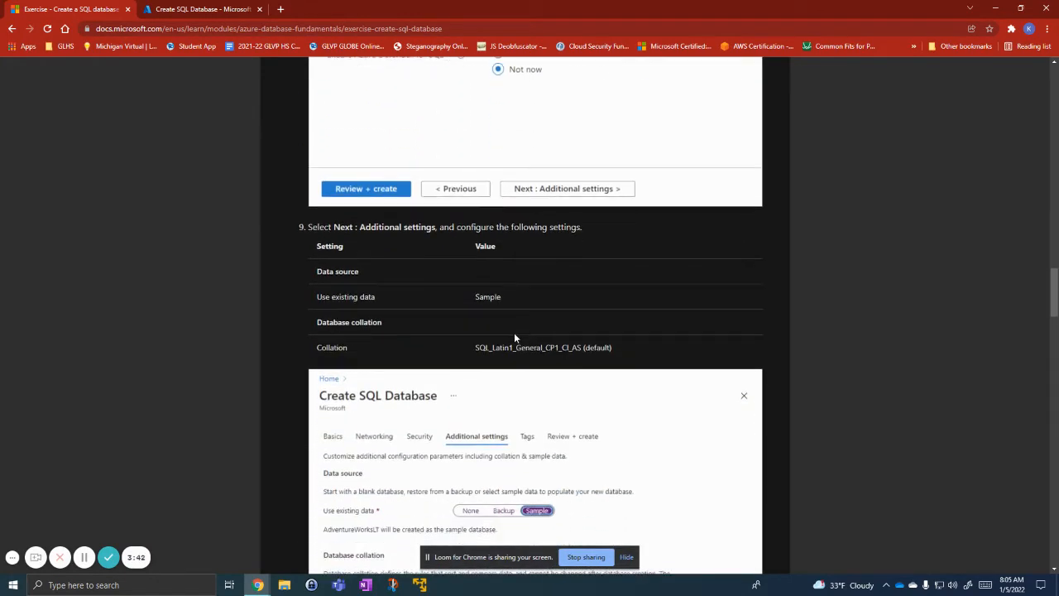
pyautogui.click(206, 7)
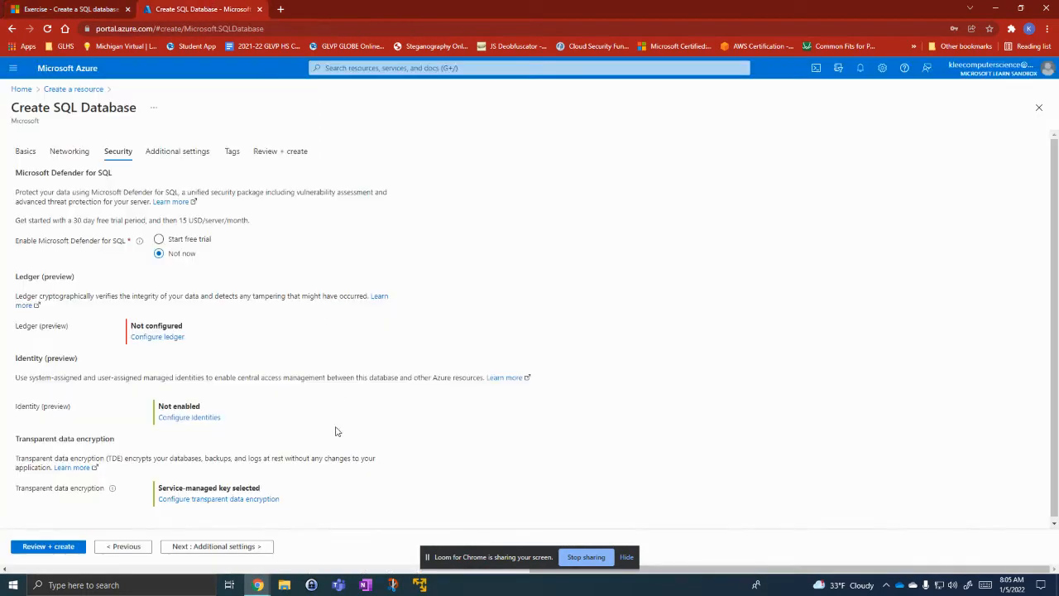
pyautogui.click(86, 6)
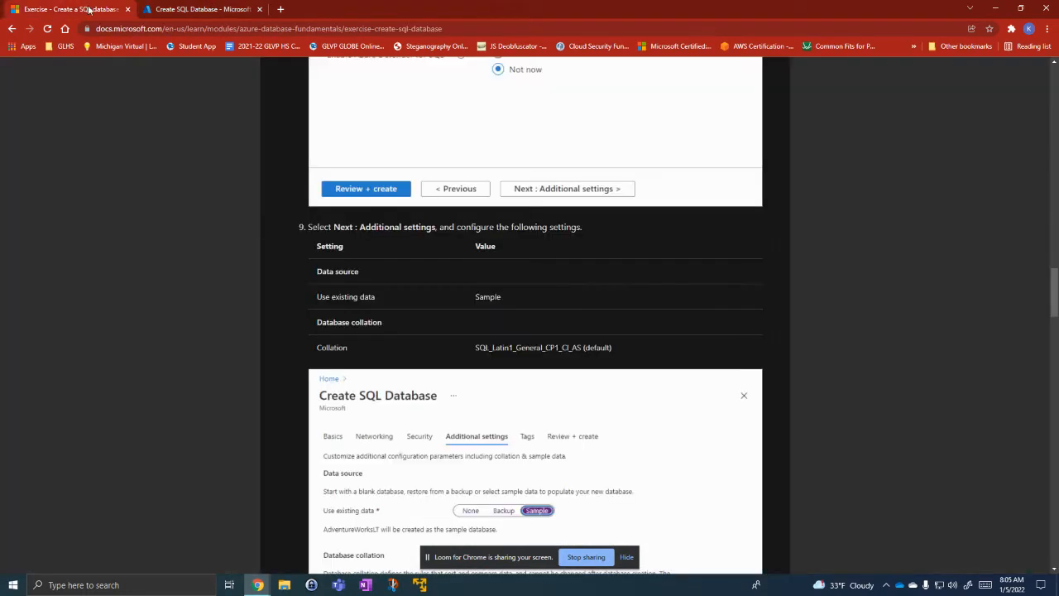
pyautogui.click(188, 6)
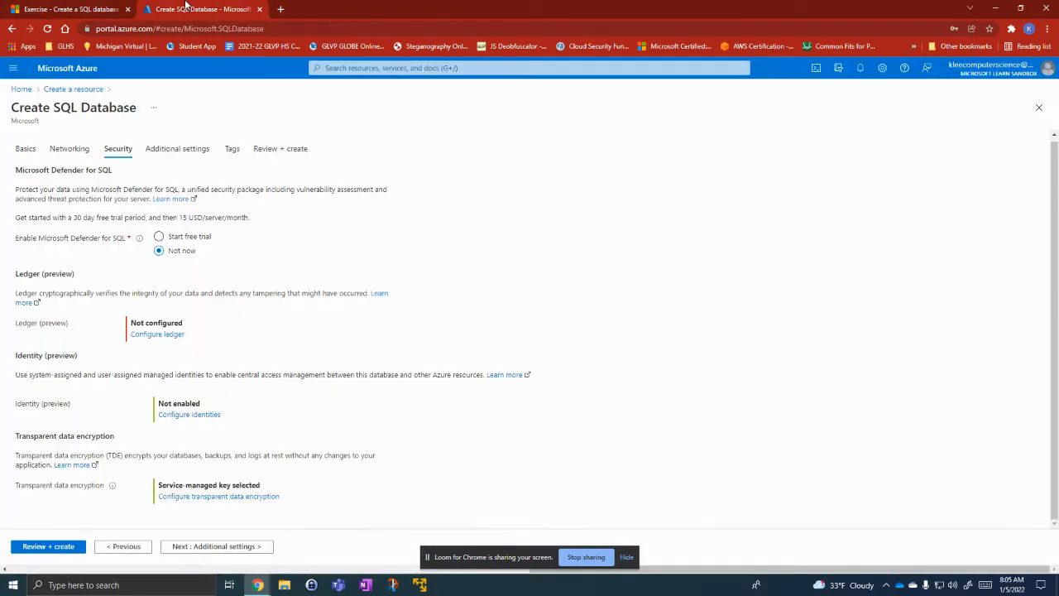
pyautogui.click(203, 546)
pyautogui.click(242, 230)
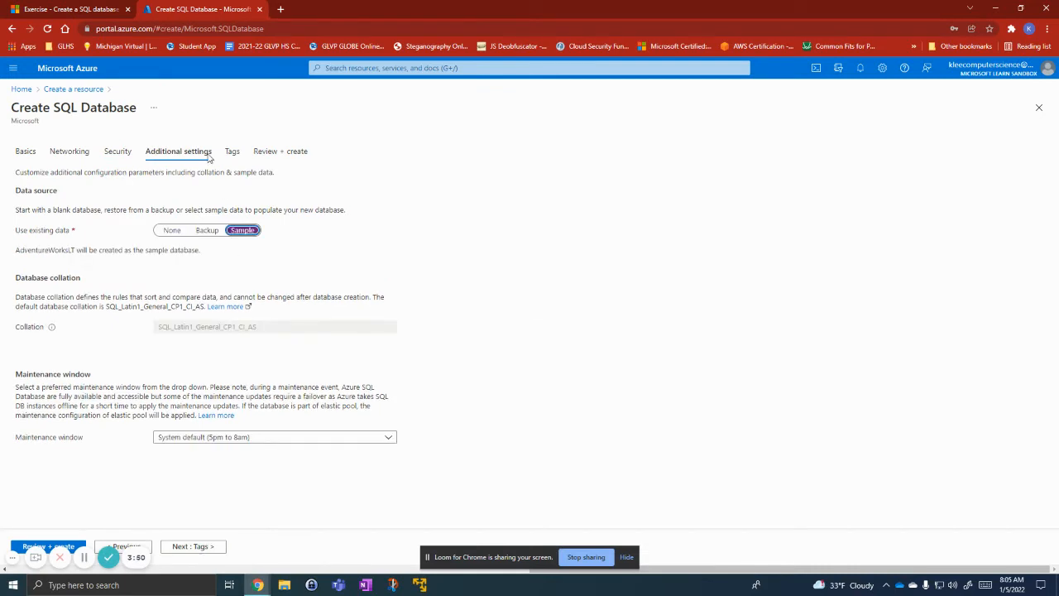
# - Compare the data source and collation settings with step 9 of the exercise, and proceed to the tags settings
pyautogui.click(99, 9)
pyautogui.scroll(-1, 331, 355)
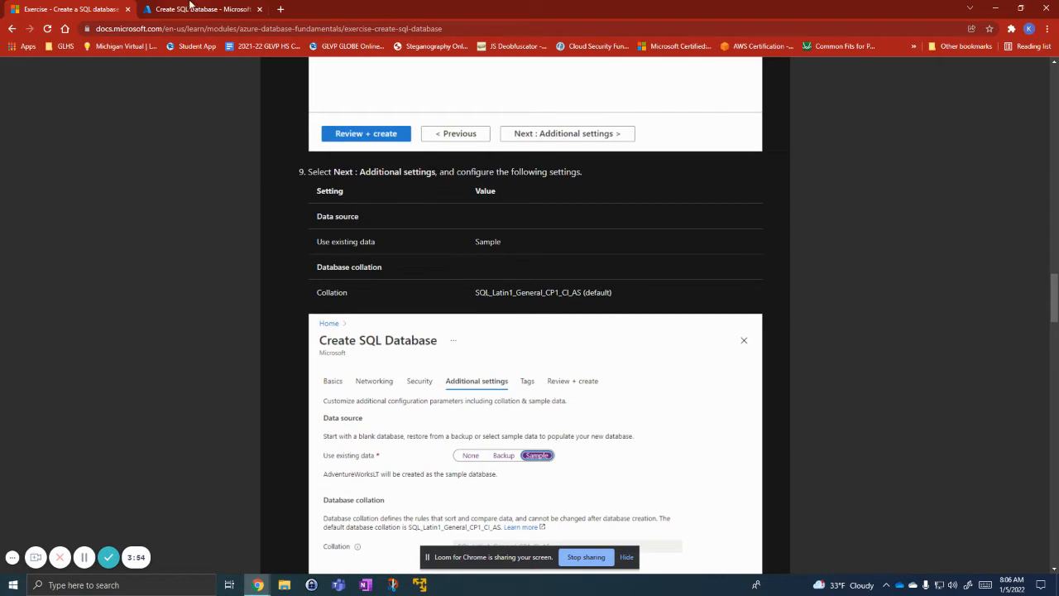
pyautogui.click(190, 7)
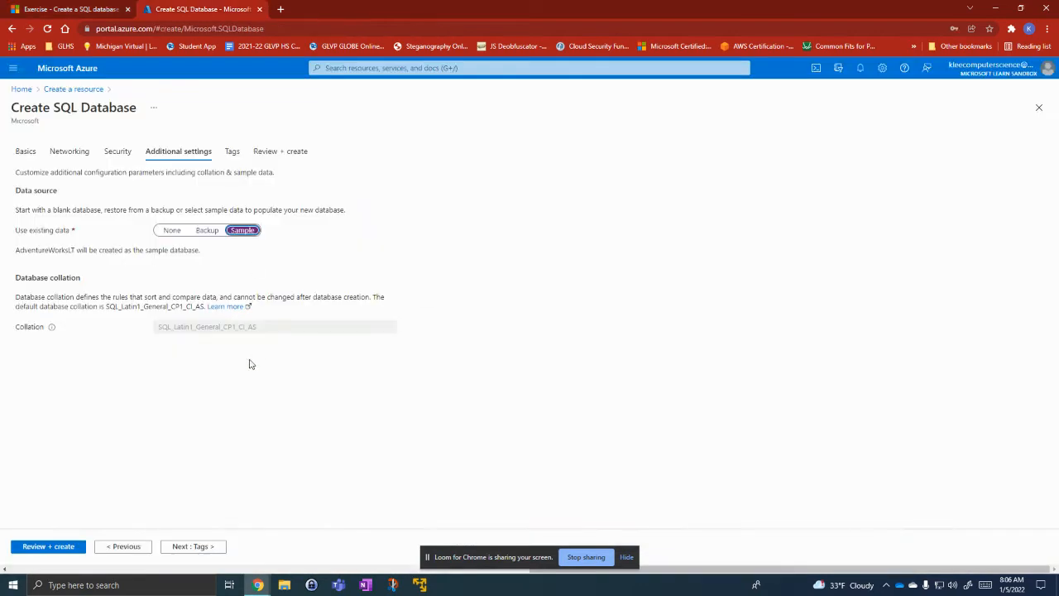
pyautogui.click(187, 548)
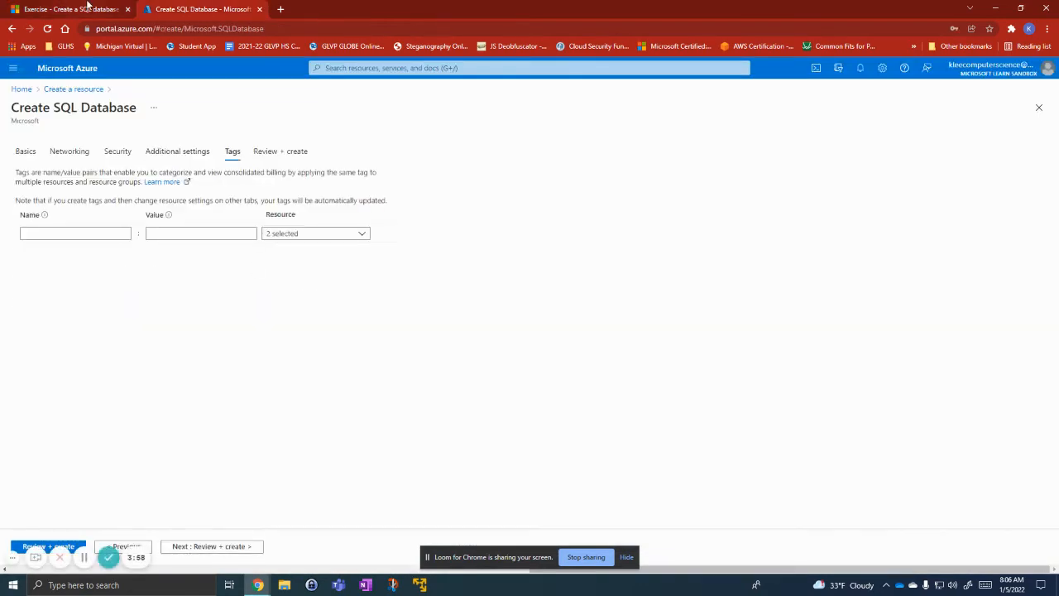
# - Read step 10 of the exercise and proceed to the final review to validate the database configuration, leaving the tags empty
pyautogui.click(87, 7)
pyautogui.scroll(-5, 165, 354)
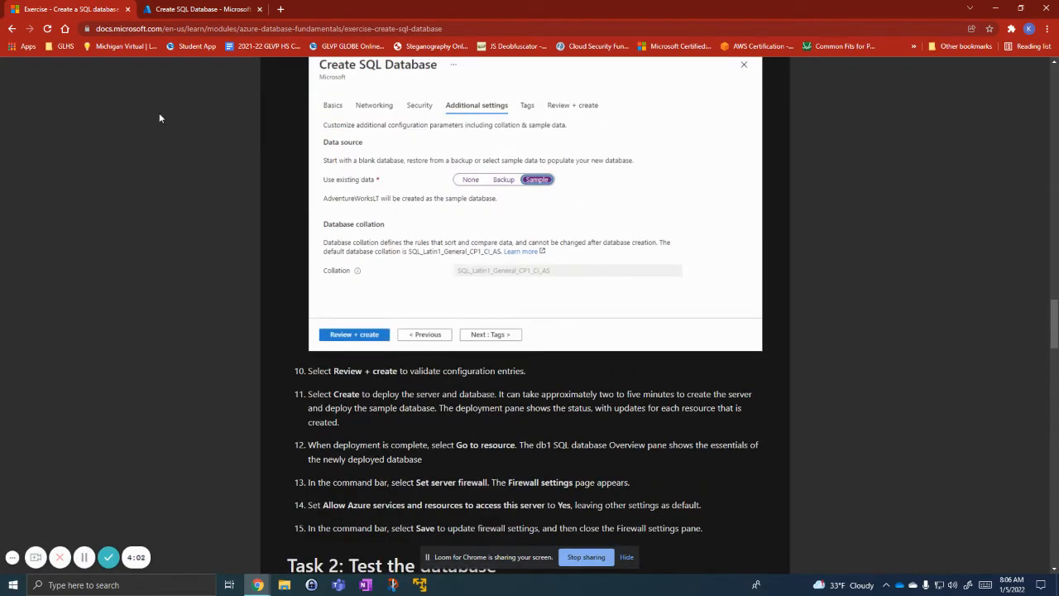
pyautogui.click(148, 8)
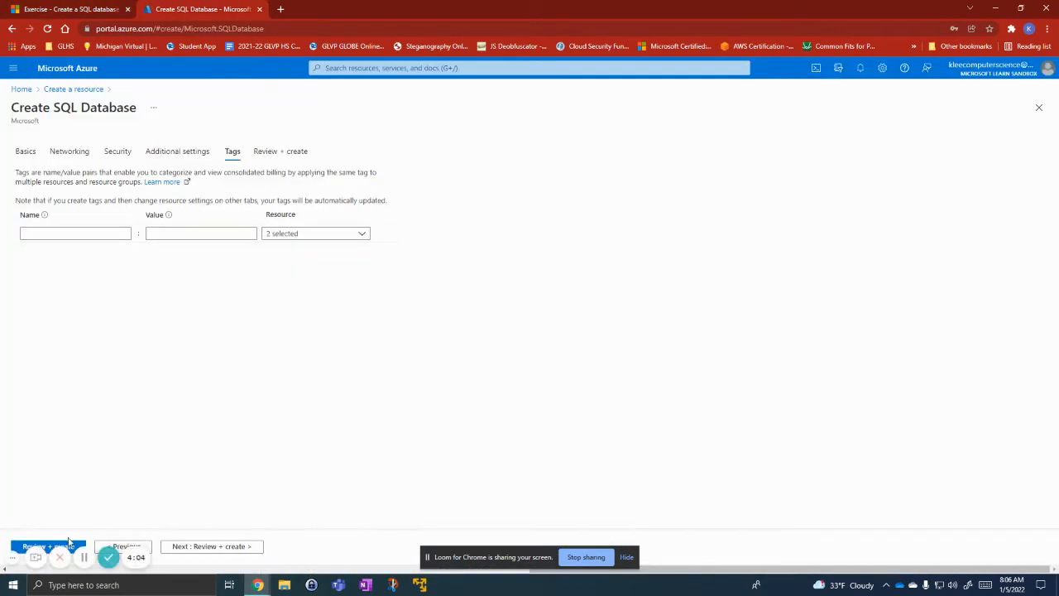
pyautogui.click(72, 547)
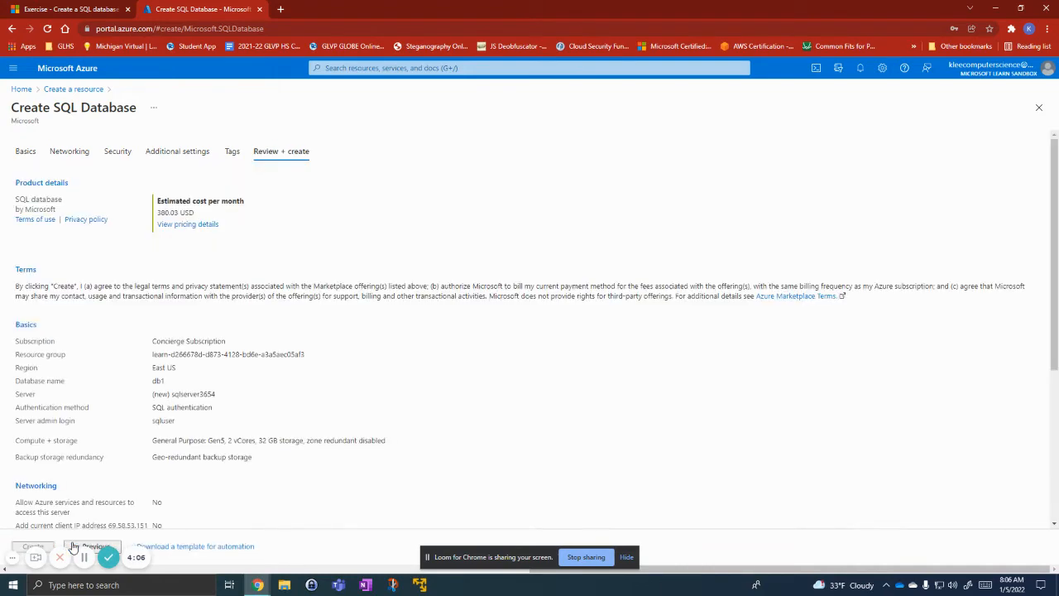
# - Review the configuration summary and estimated monthly cost, and create the database to start its deployment
pyautogui.scroll(-1, 239, 449)
pyautogui.scroll(-4, 220, 382)
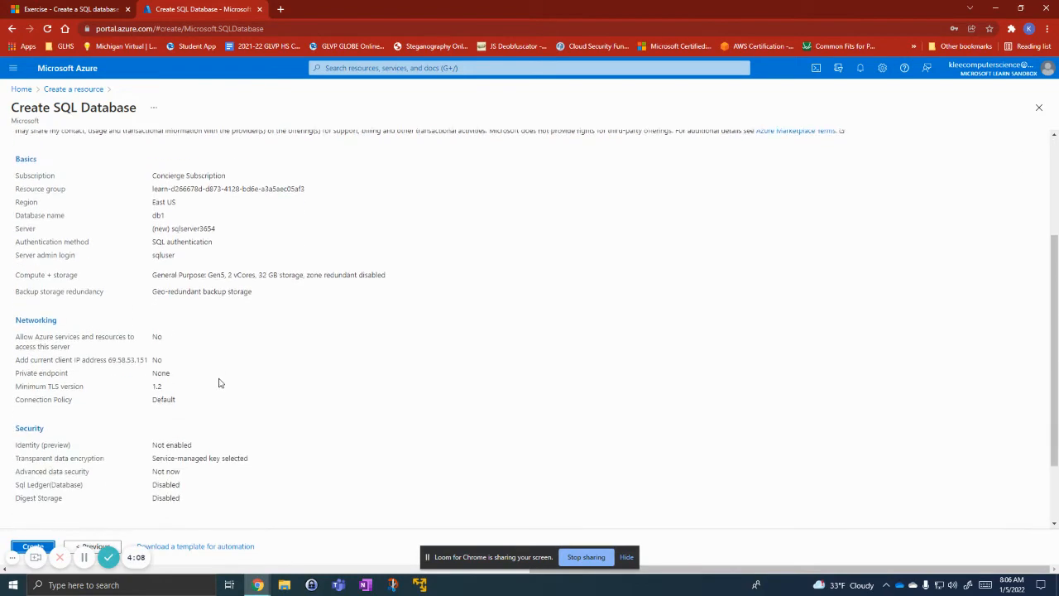
pyautogui.scroll(5, 220, 386)
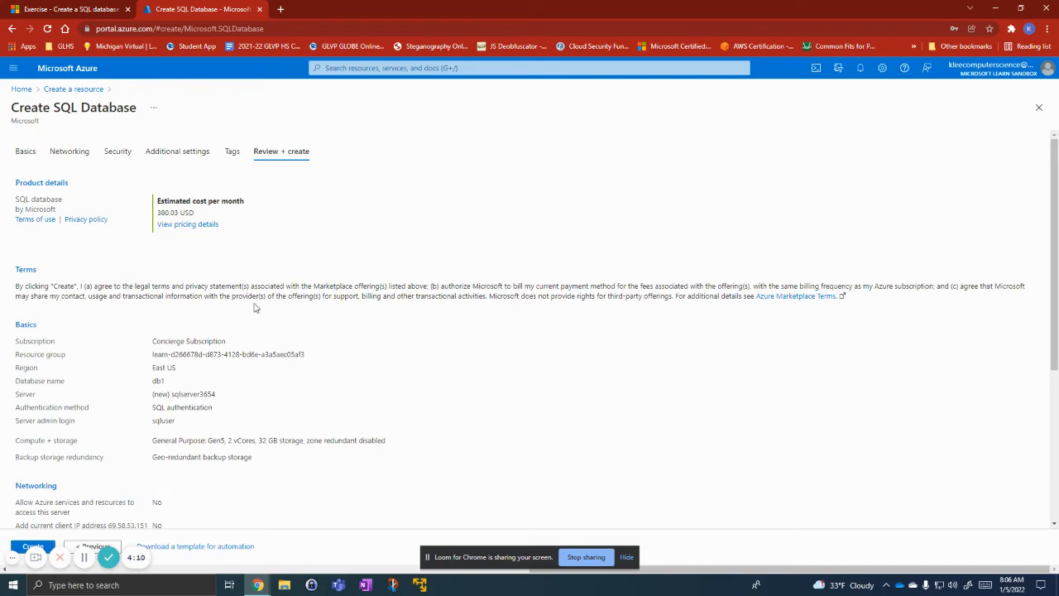
pyautogui.scroll(-5, 257, 311)
pyautogui.scroll(5, 253, 383)
pyautogui.moveTo(155, 217); pyautogui.dragTo(199, 217)
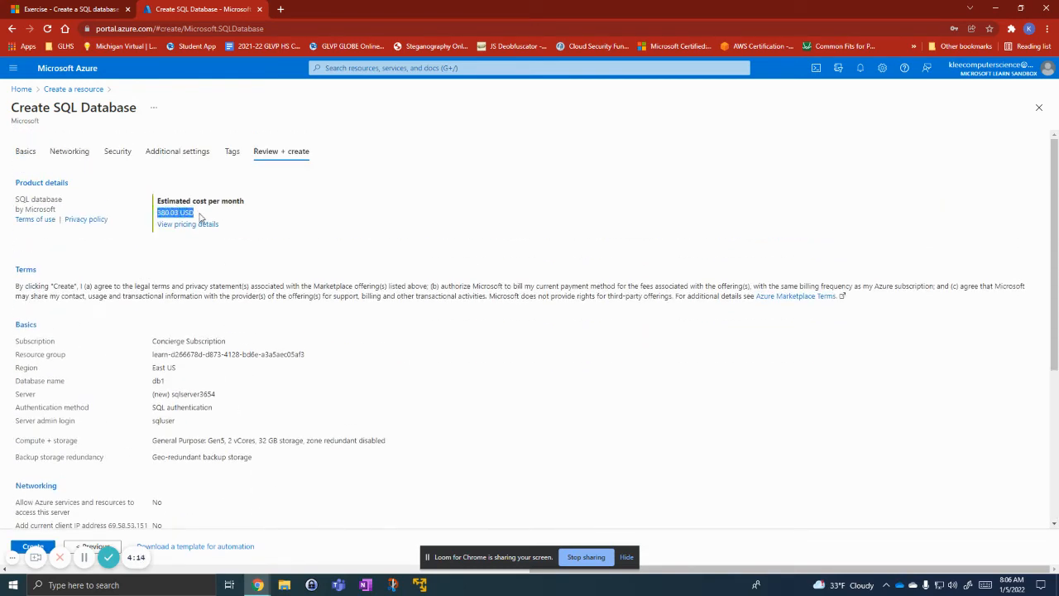
pyautogui.click(240, 252)
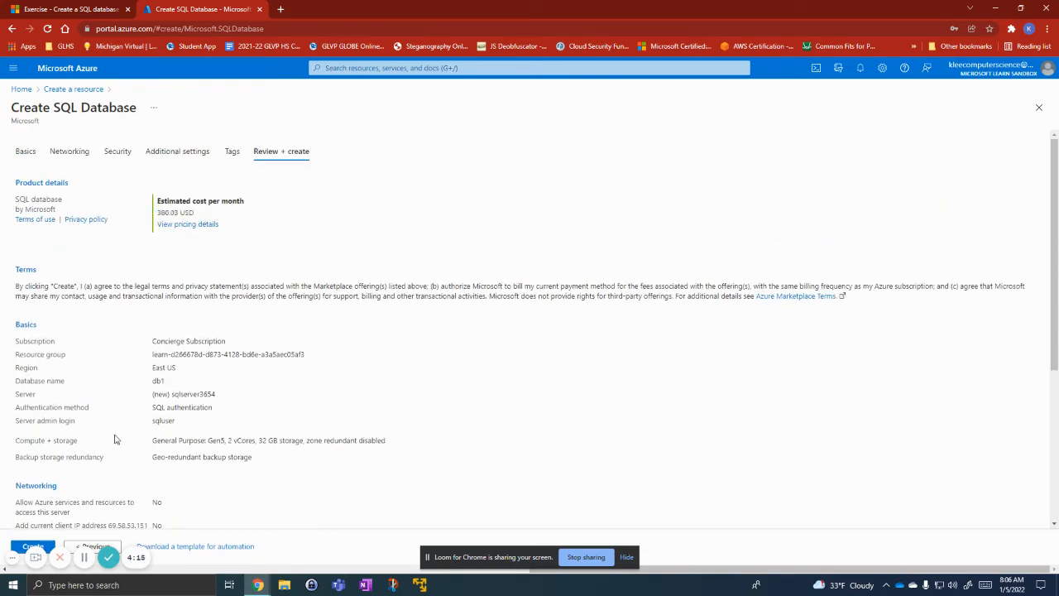
pyautogui.click(23, 546)
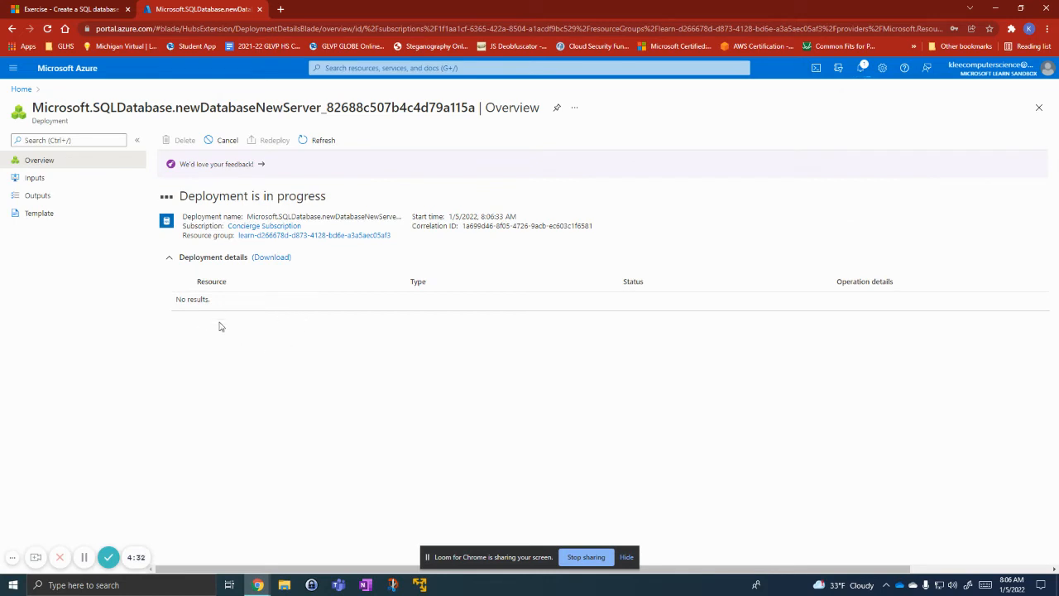
pyautogui.click(84, 561)
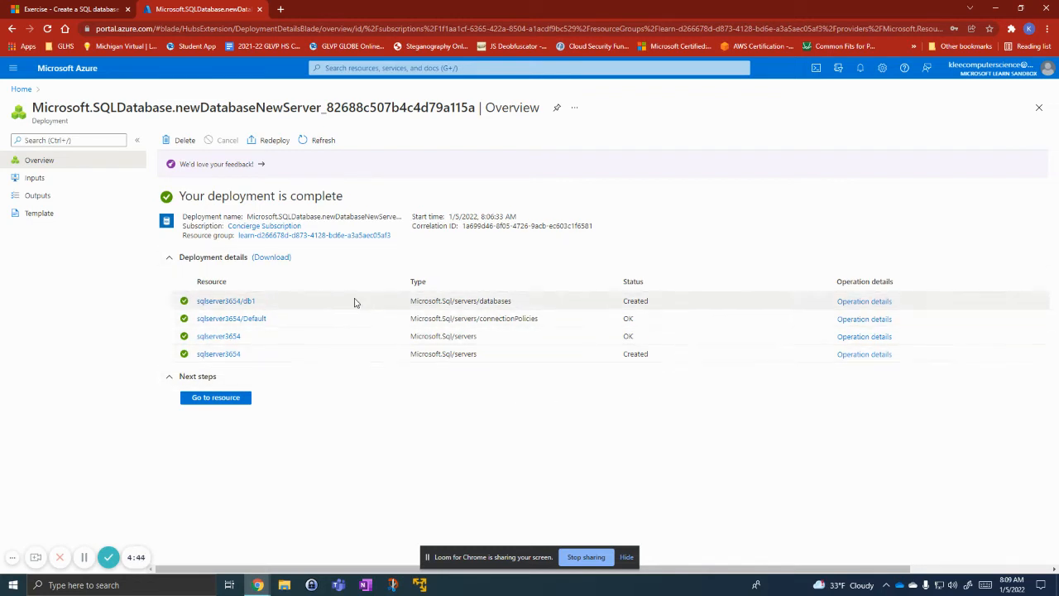
# - Open the deployed db1 resource's server firewall settings and set Allow Azure services and resources to access this server to Yes
pyautogui.click(217, 398)
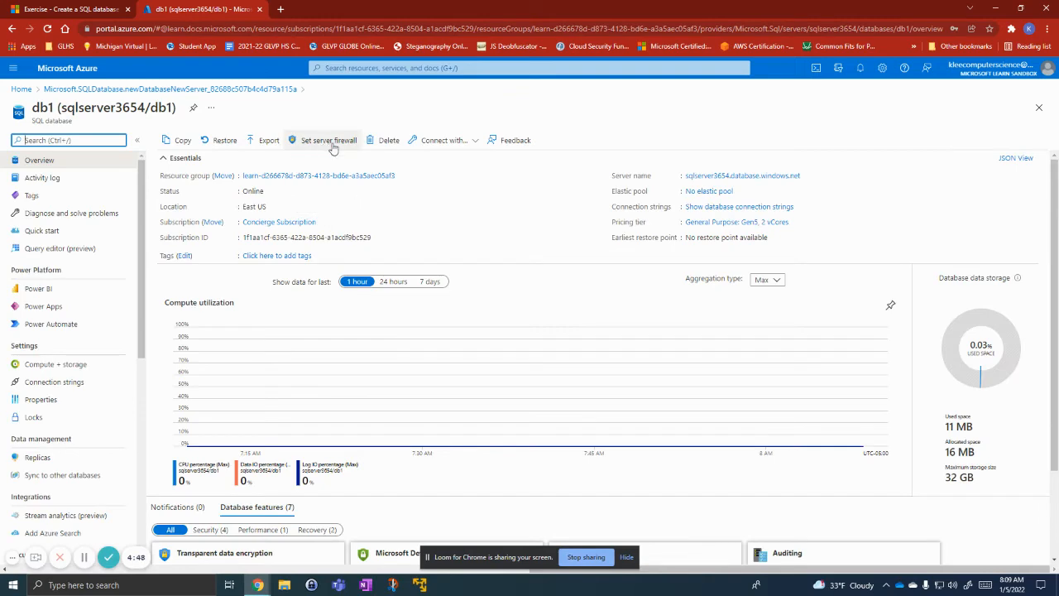
pyautogui.click(331, 145)
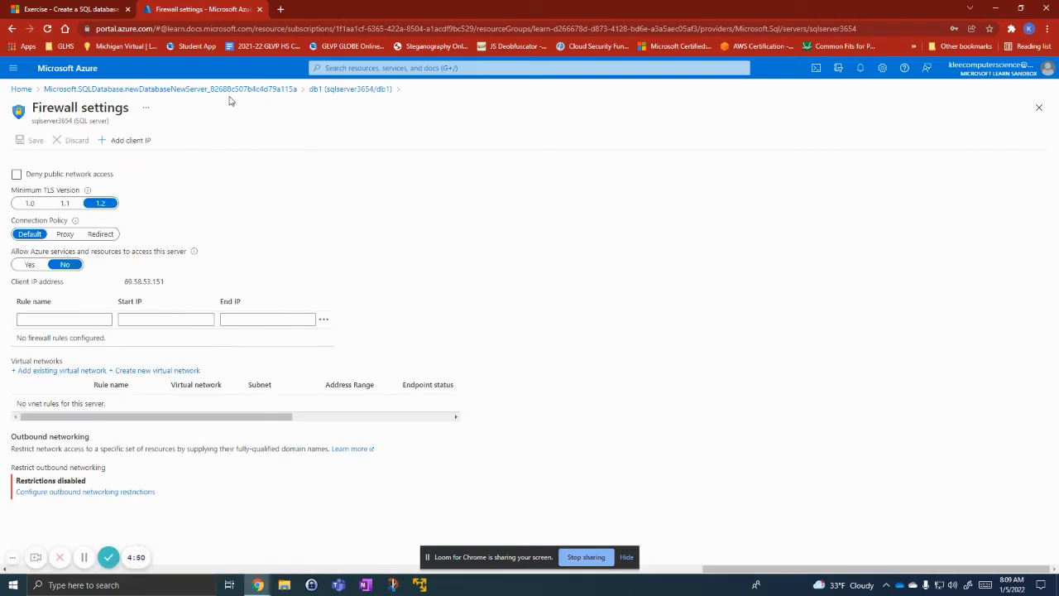
pyautogui.click(80, 8)
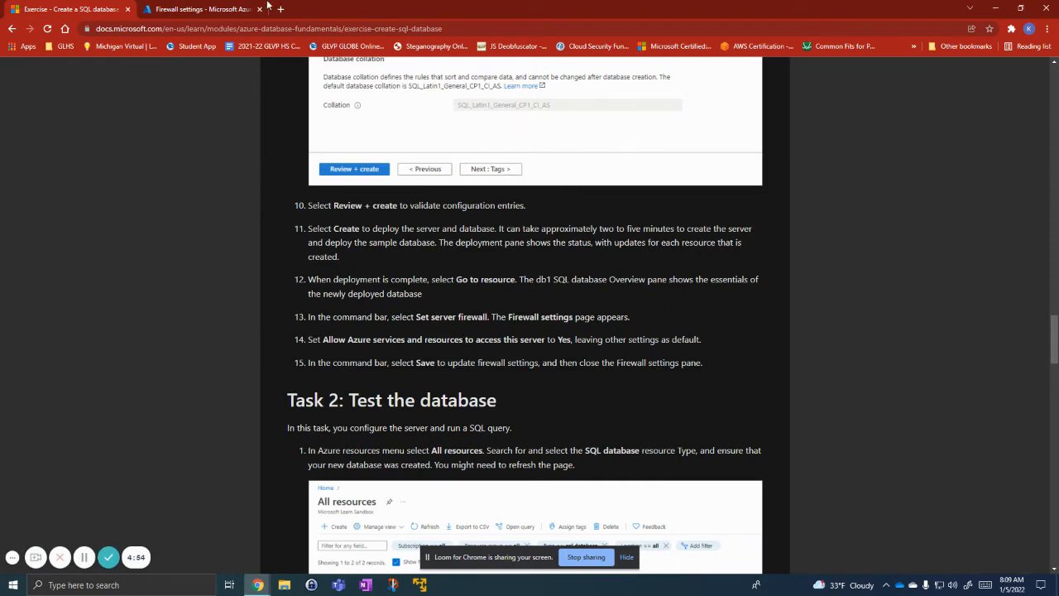
pyautogui.click(219, 8)
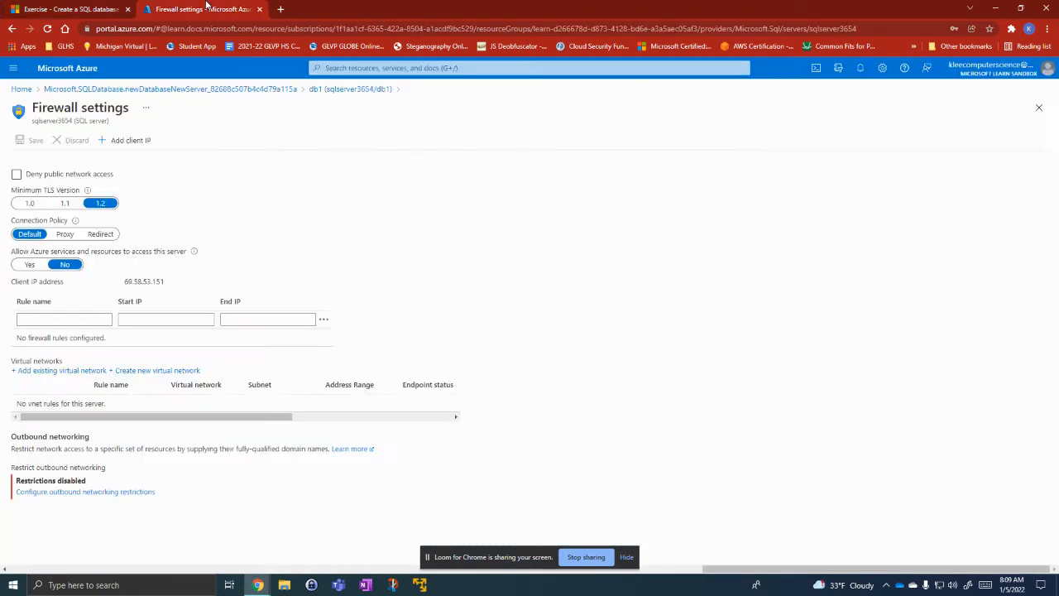
pyautogui.click(31, 265)
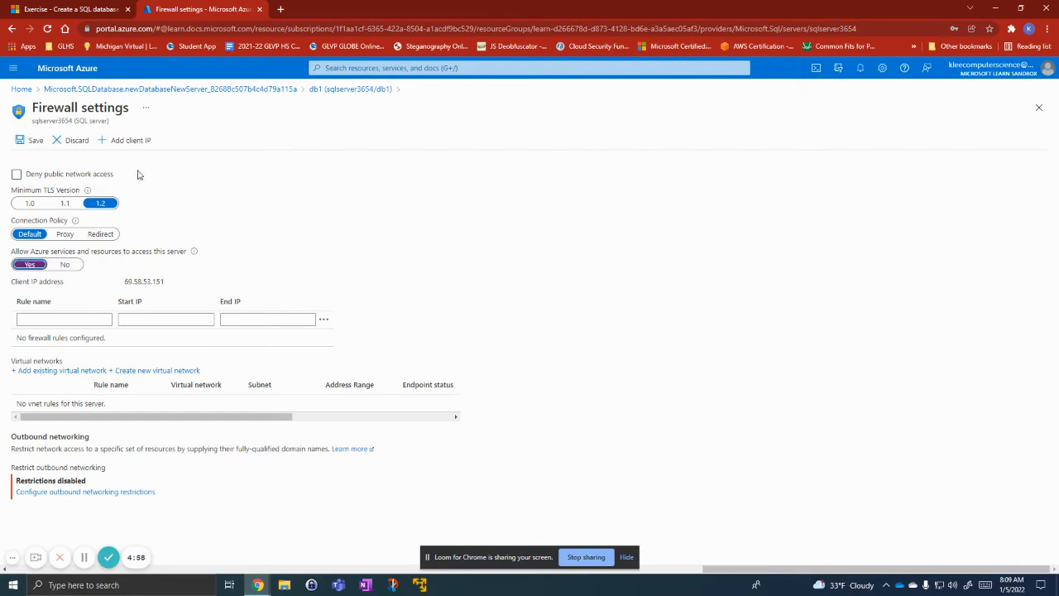
# - Save the server firewall settings as step 15 of the exercise specifies, and leave them for the deployment overview
pyautogui.click(92, 7)
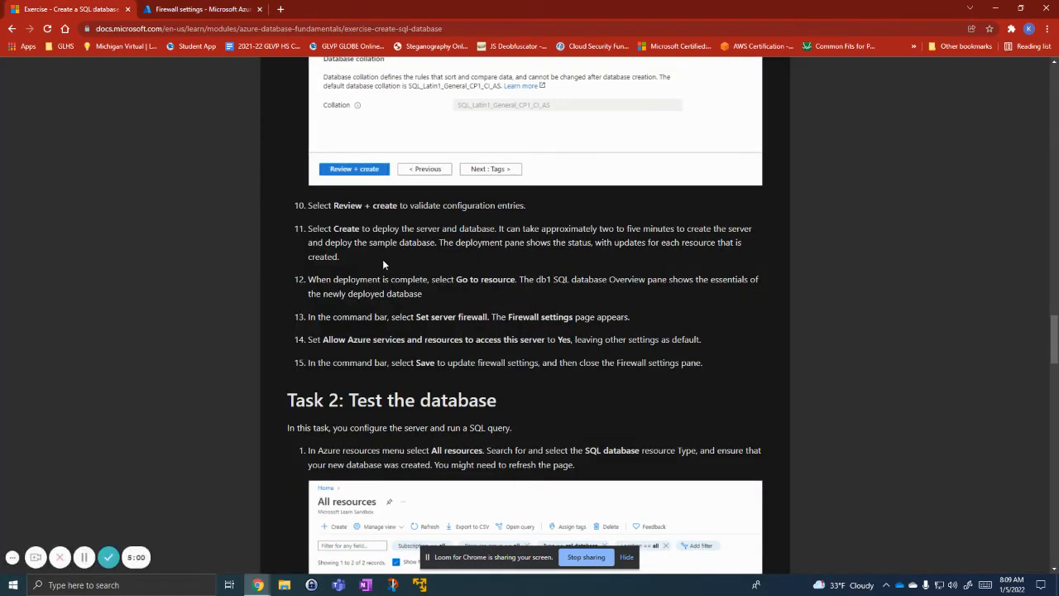
pyautogui.click(251, 8)
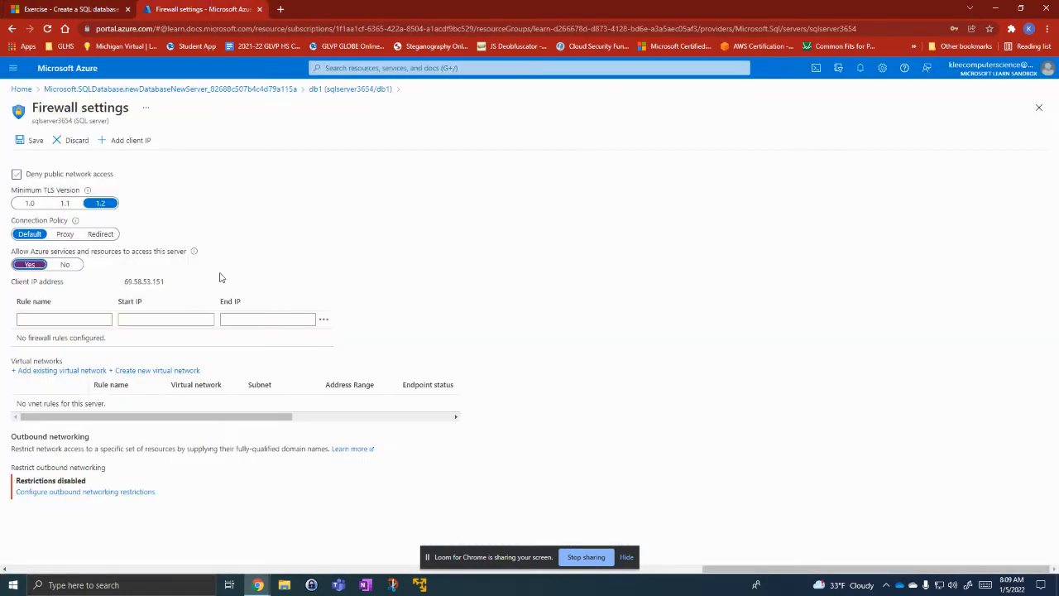
pyautogui.click(25, 140)
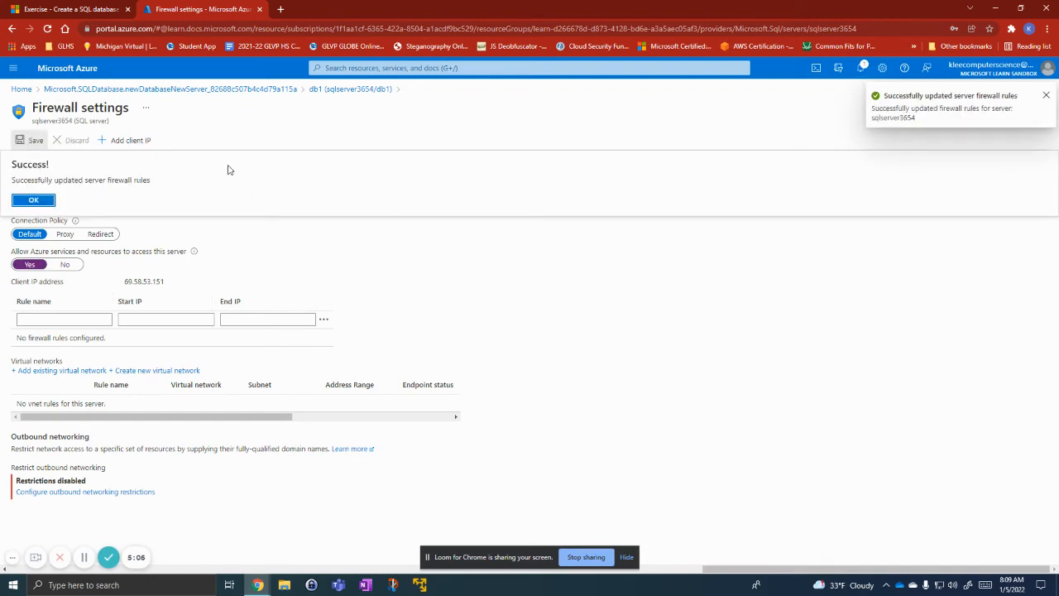
pyautogui.click(38, 200)
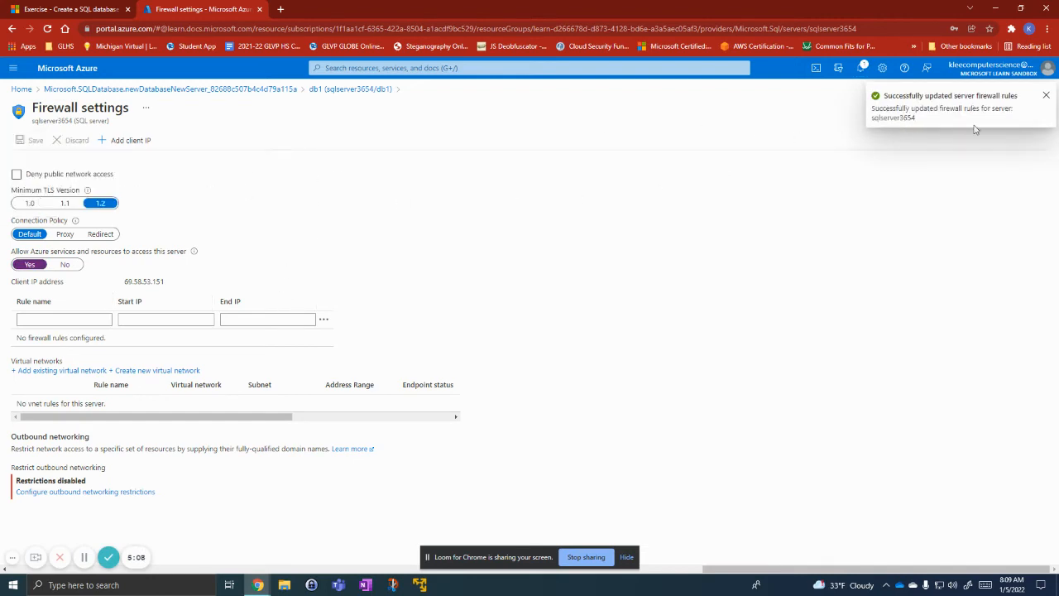
pyautogui.click(1042, 96)
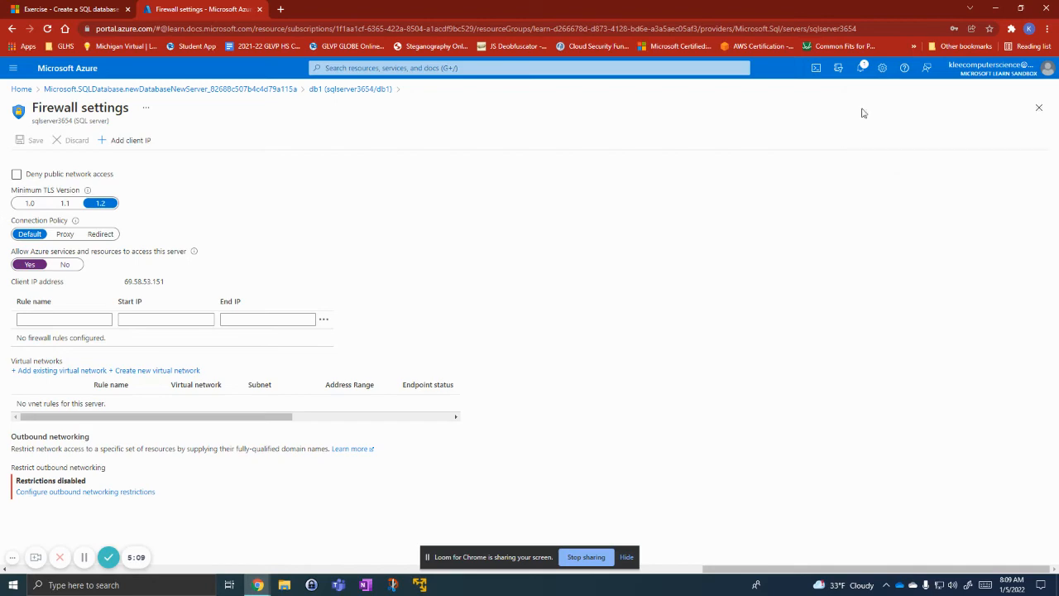
pyautogui.click(347, 90)
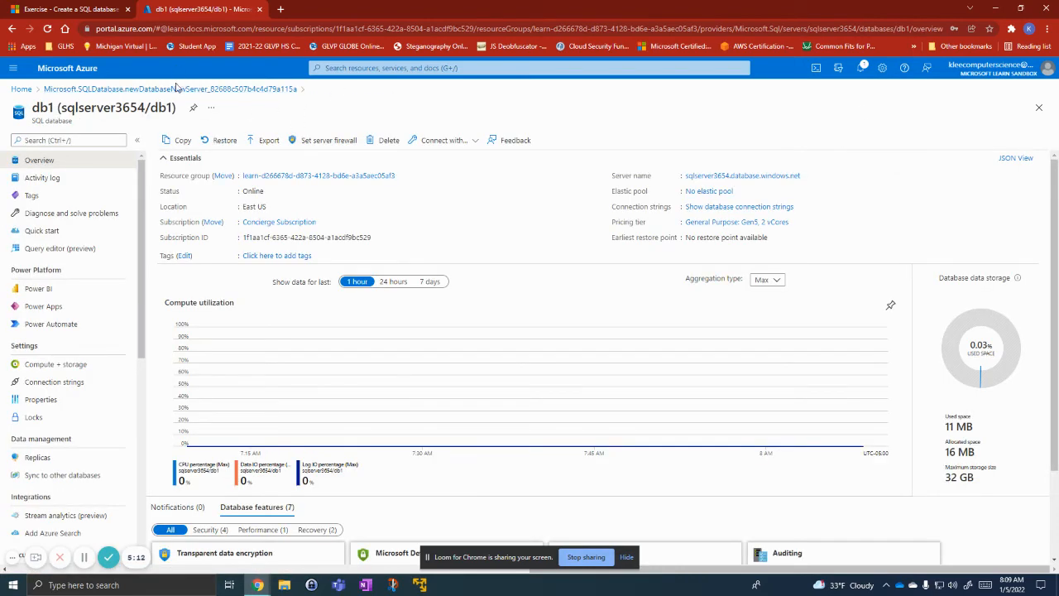
pyautogui.click(155, 90)
# - Read the start of Task 2 in the exercise and open the db1 SQL database from All resources
pyautogui.click(83, 8)
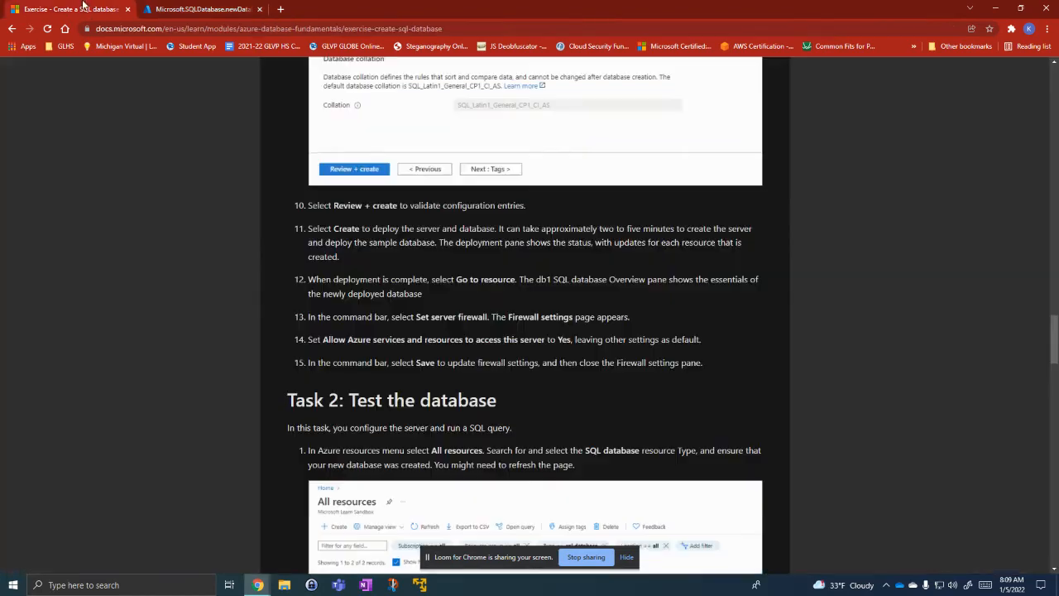
pyautogui.scroll(-3, 441, 345)
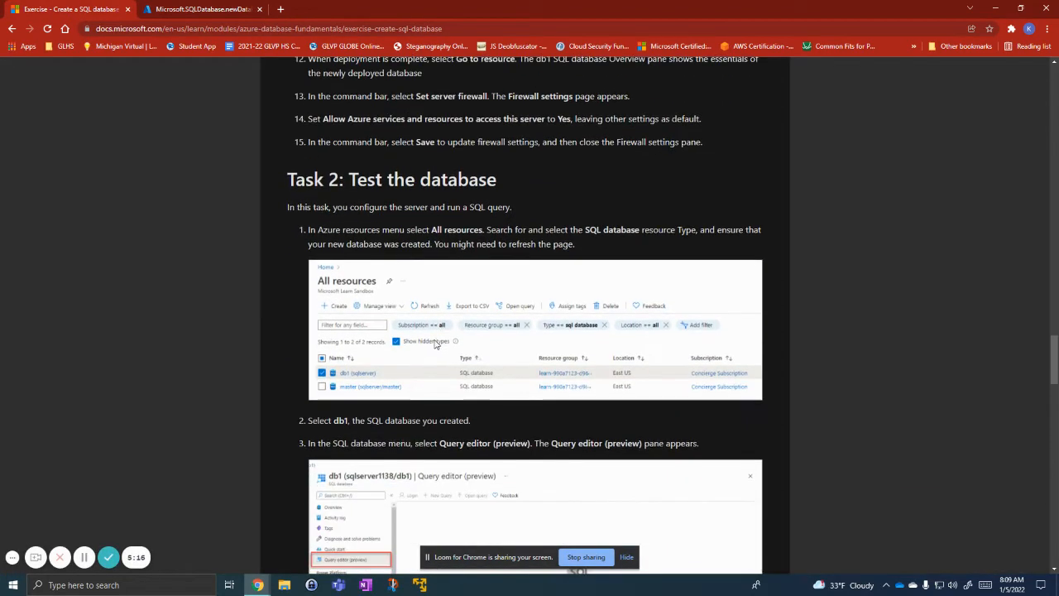
pyautogui.click(201, 8)
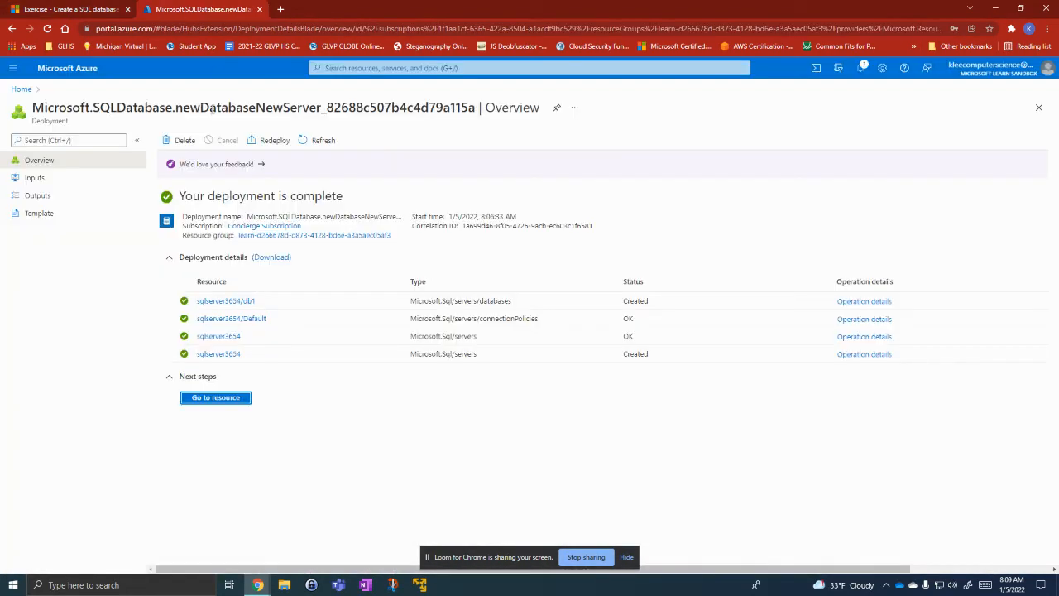
pyautogui.click(23, 88)
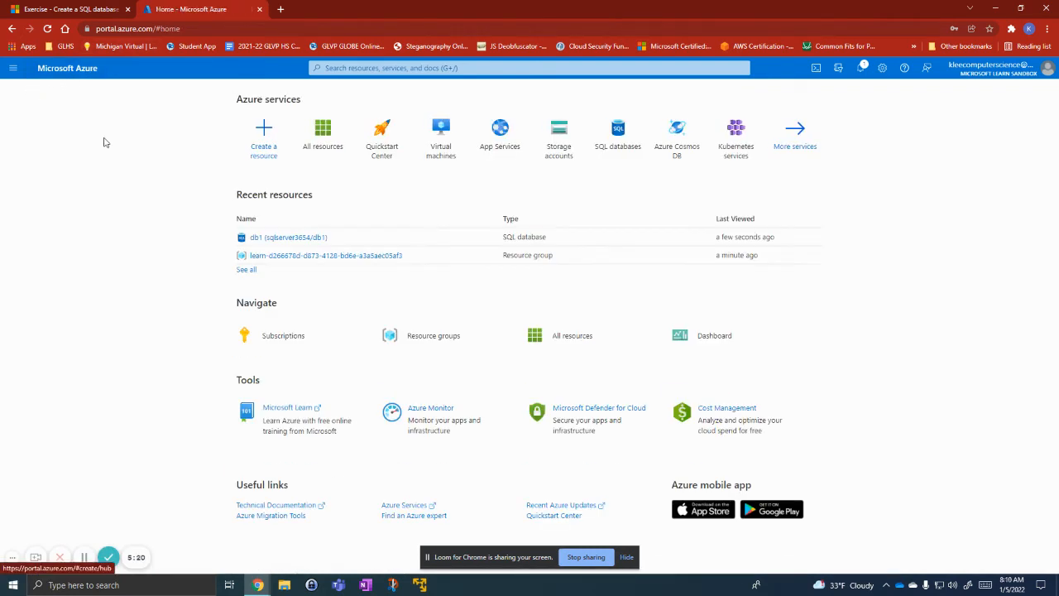
pyautogui.click(602, 335)
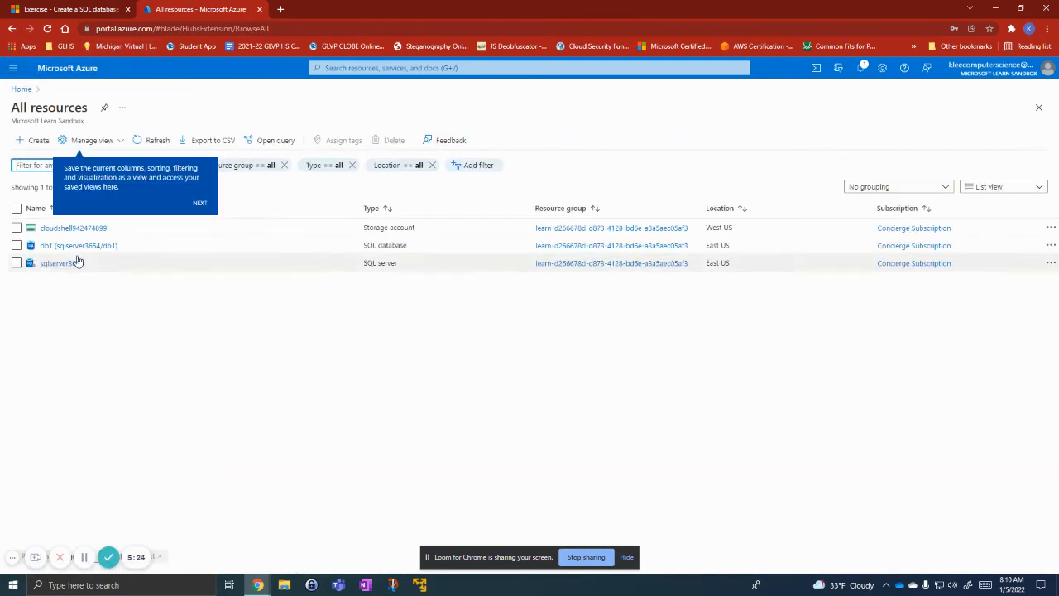
pyautogui.click(74, 248)
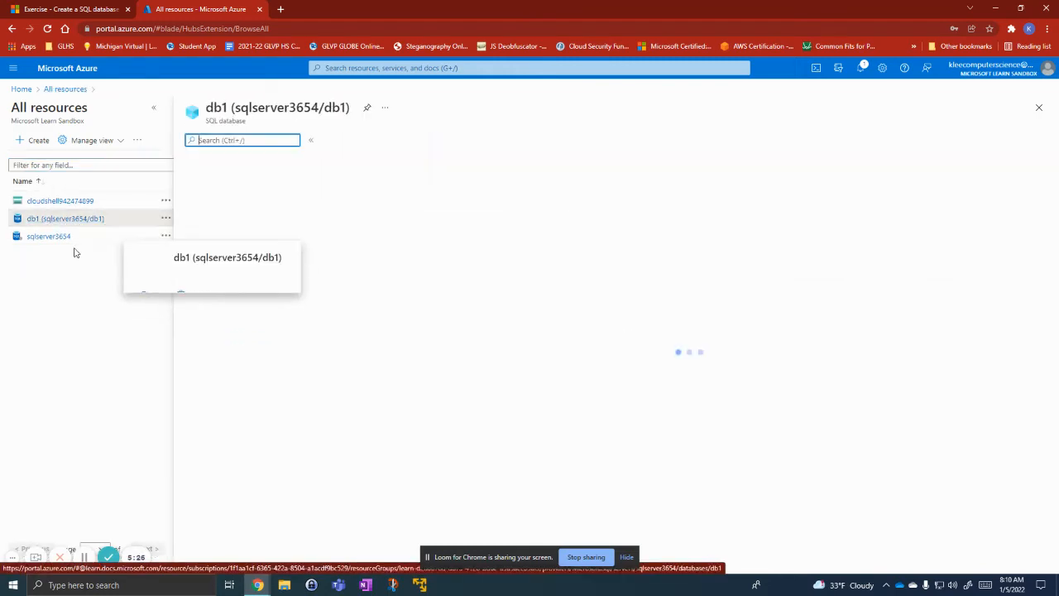
# - Check step 3 of Task 2 in the exercise and open the Query editor (preview) for db1
pyautogui.click(98, 7)
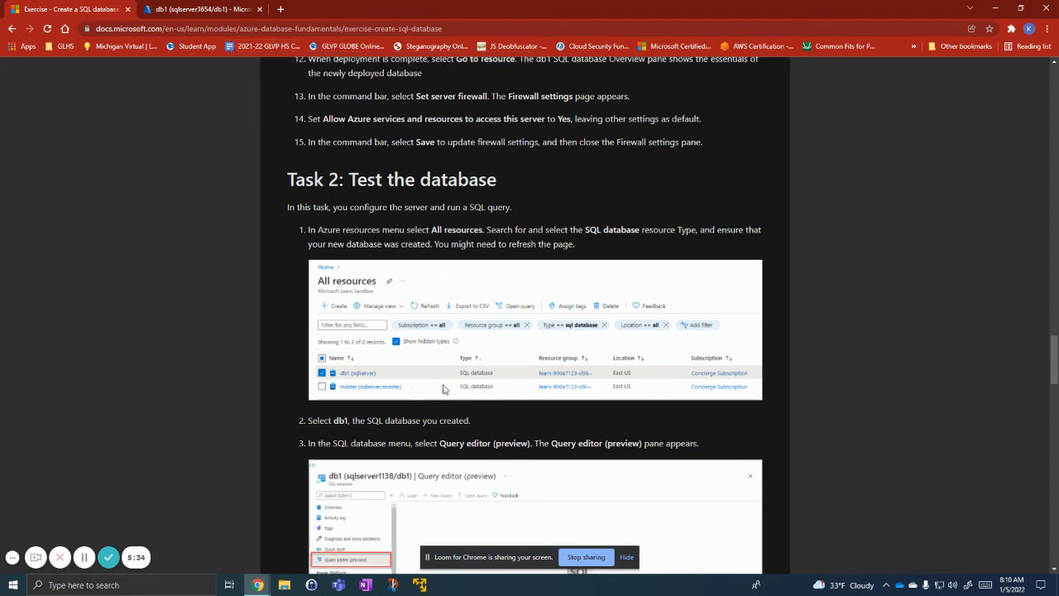
pyautogui.scroll(-2, 443, 389)
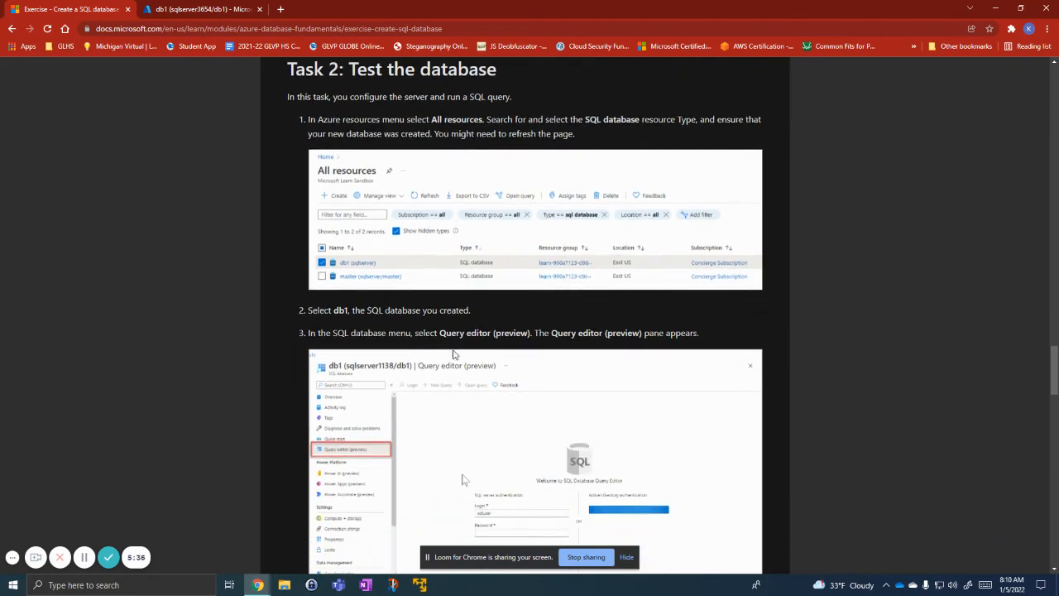
pyautogui.click(227, 7)
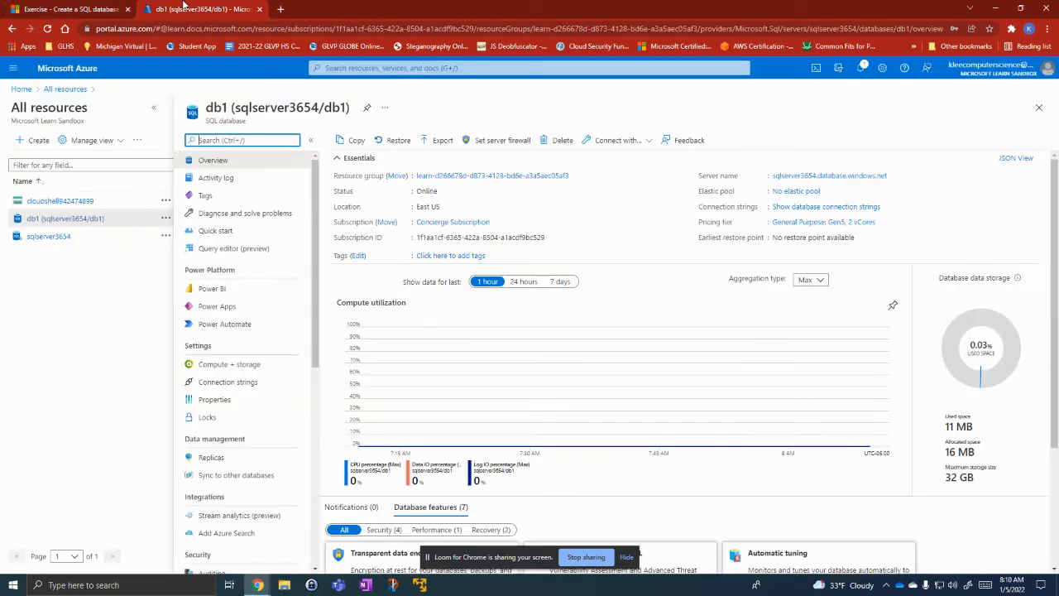
pyautogui.click(266, 250)
# - Copy the password given in step 4 of the exercise and try to sign in to the db1 query editor as sqluser
pyautogui.click(574, 386)
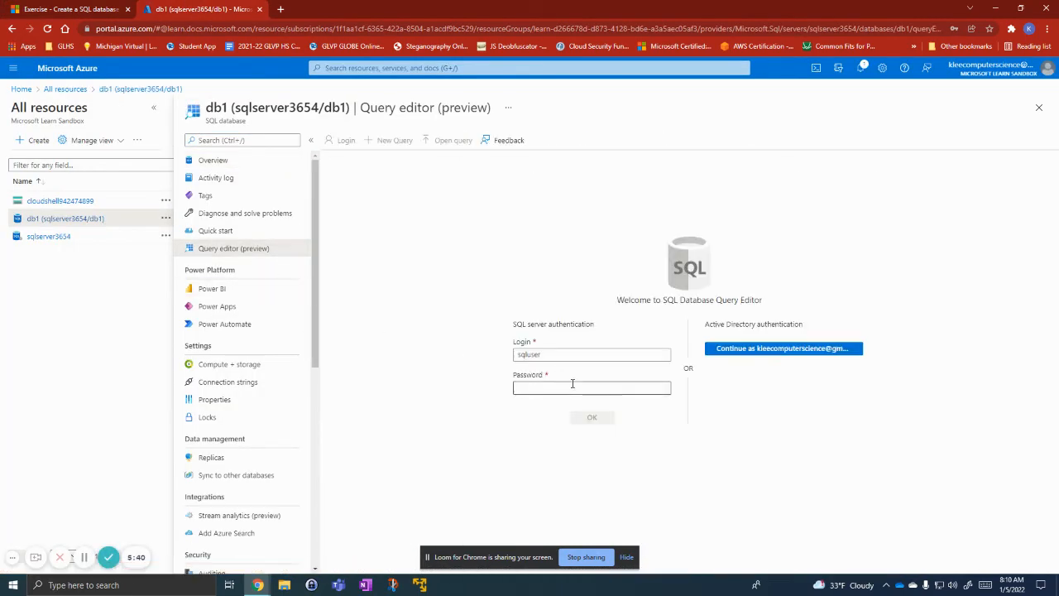
pyautogui.click(70, 9)
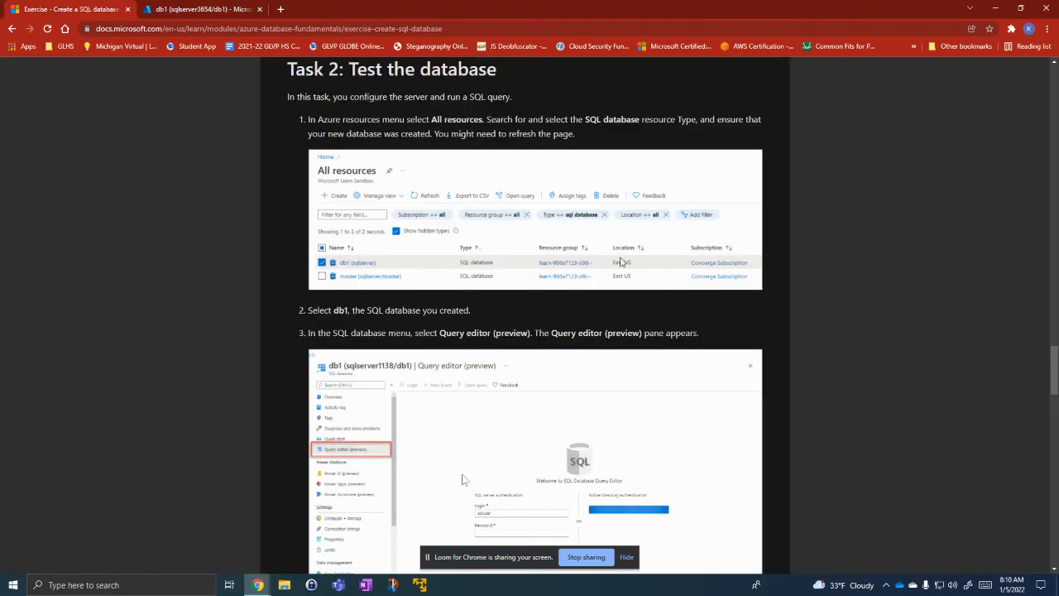
pyautogui.scroll(4, 689, 281)
pyautogui.scroll(-10, 689, 280)
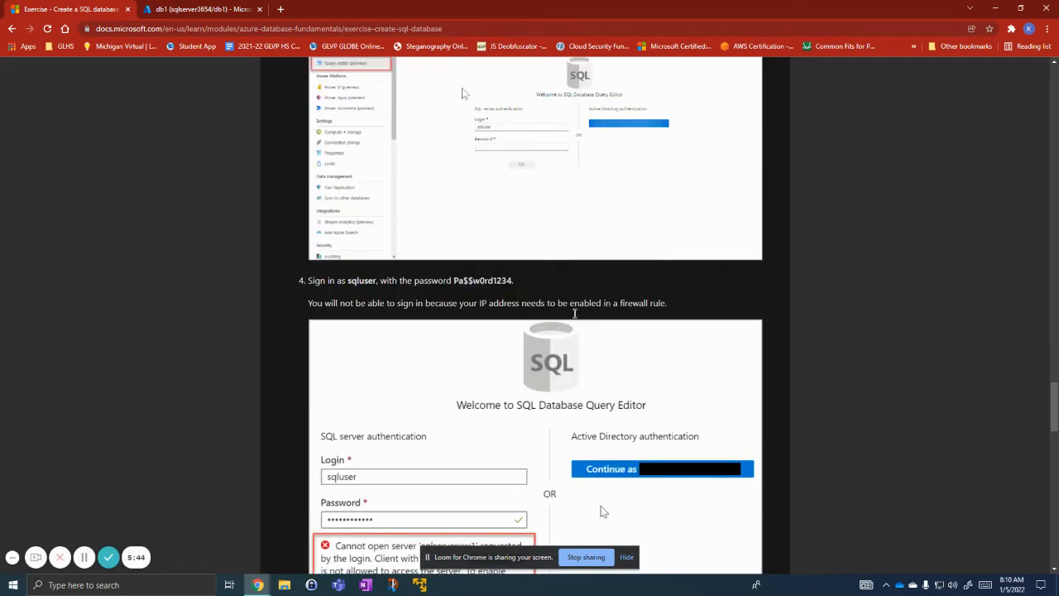
pyautogui.moveTo(454, 281); pyautogui.dragTo(511, 282)
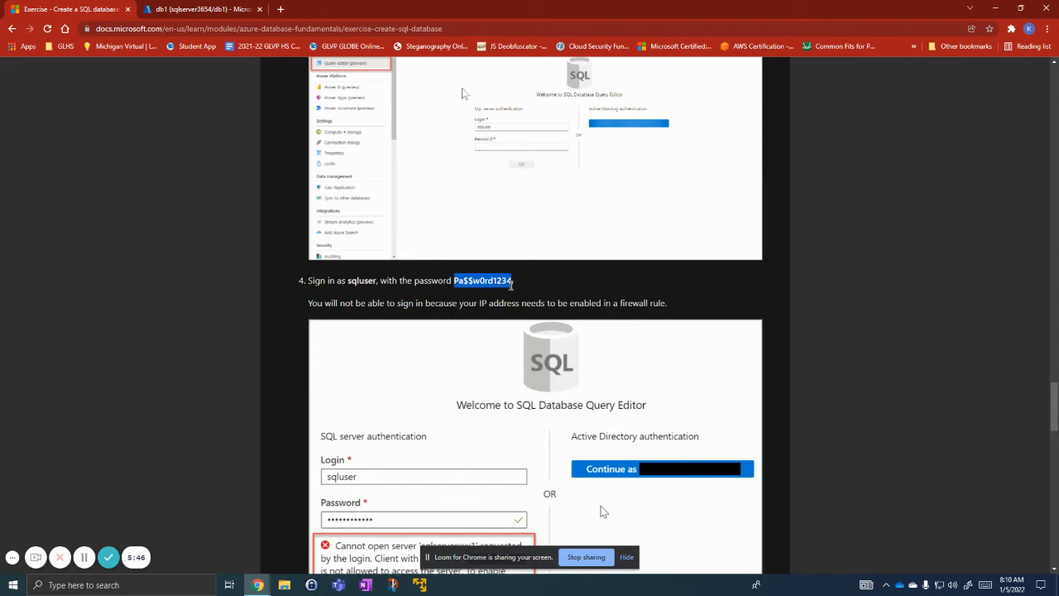
pyautogui.click(202, 9)
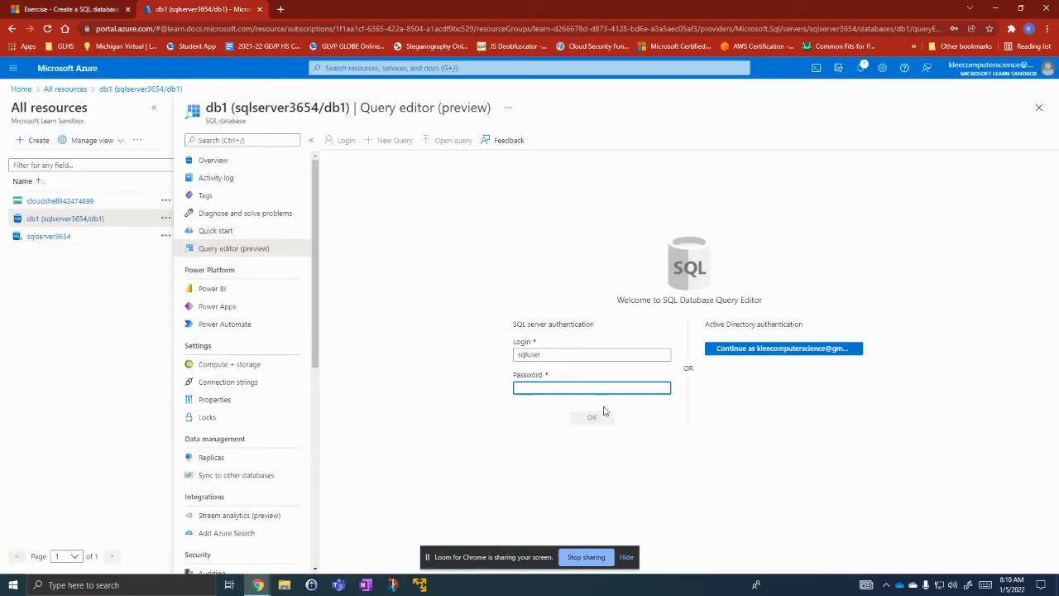
pyautogui.hotkey('ctrl', 'v')
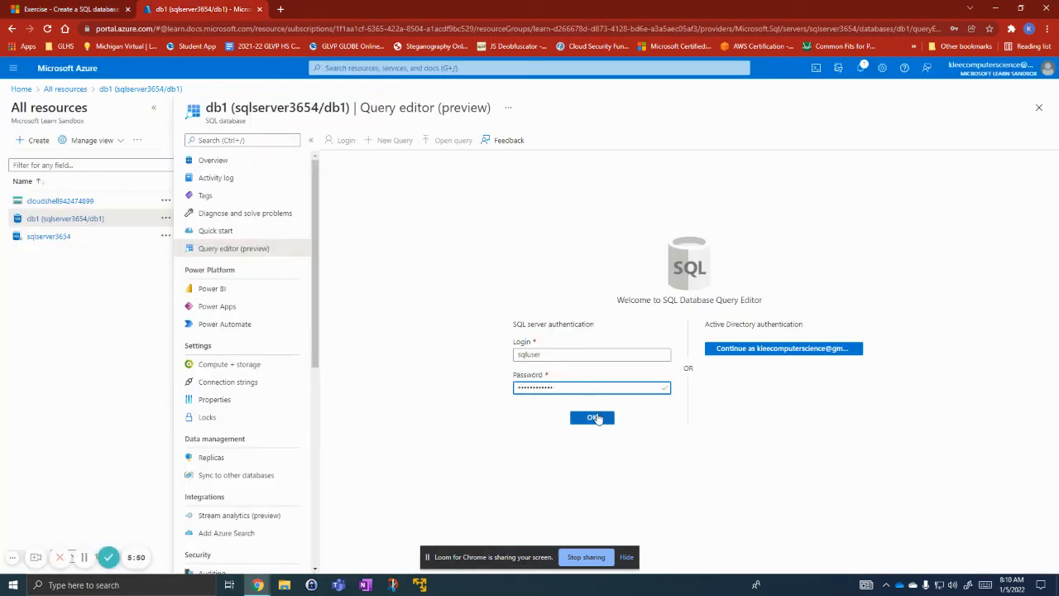
pyautogui.click(595, 418)
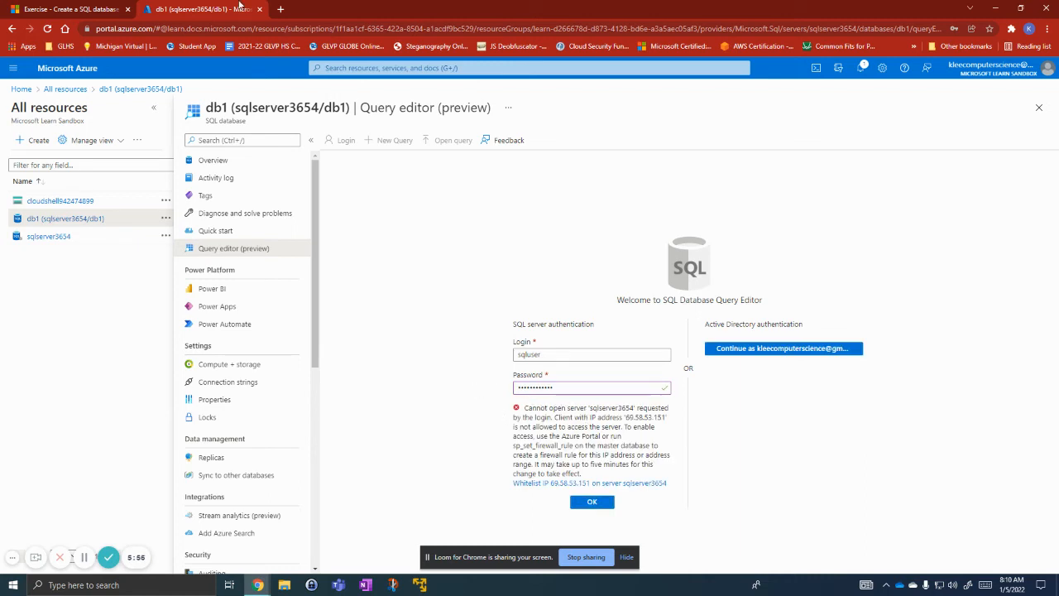
# - Read steps 5 to 8 of the exercise, and open the server firewall settings from the db1 overview, discarding the query editor edits
pyautogui.click(70, 9)
pyautogui.scroll(-3, 370, 238)
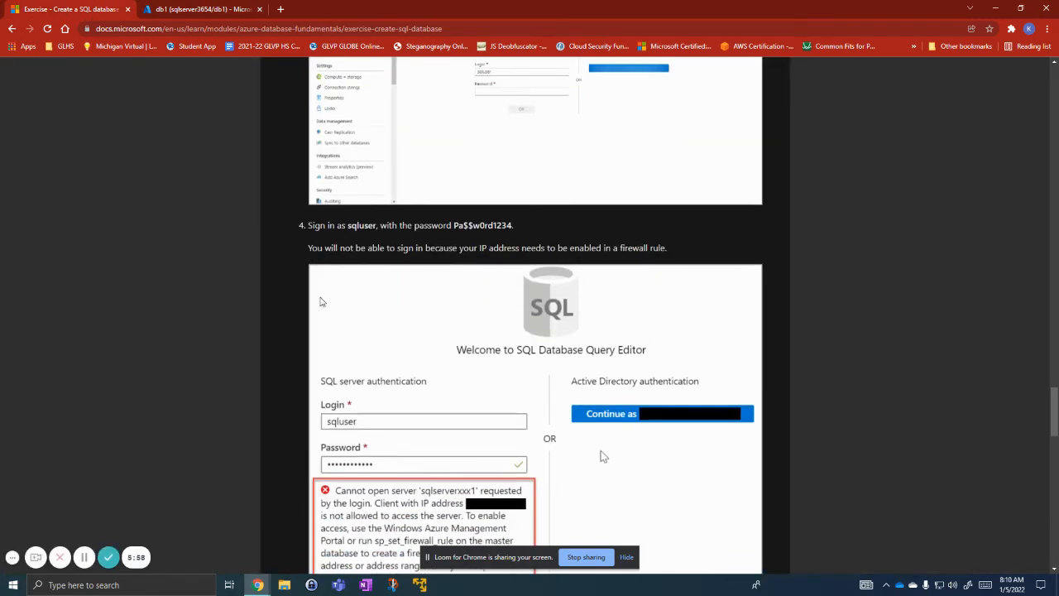
pyautogui.scroll(-4, 342, 323)
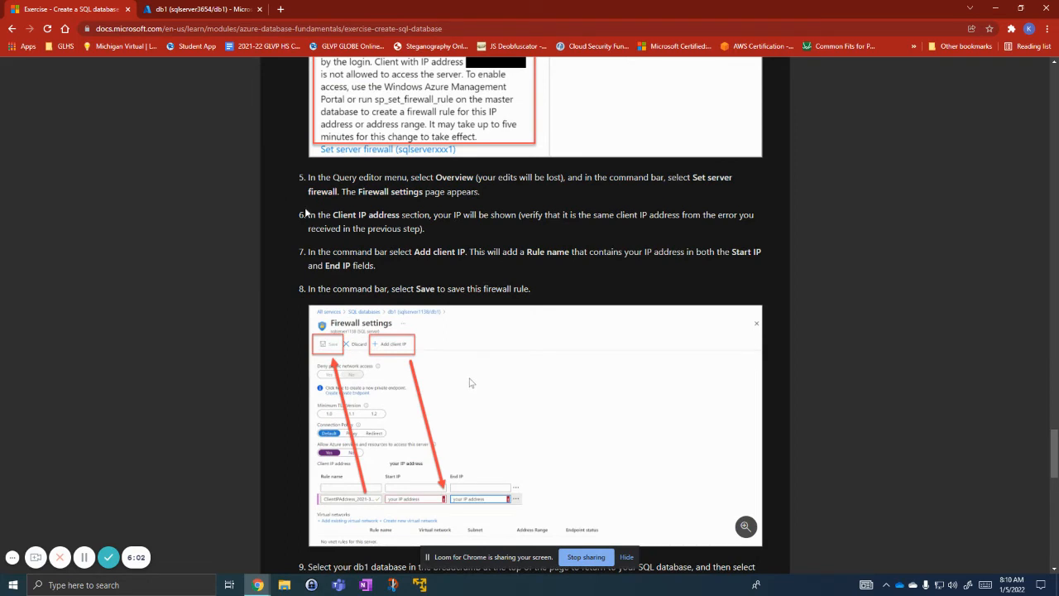
pyautogui.click(181, 8)
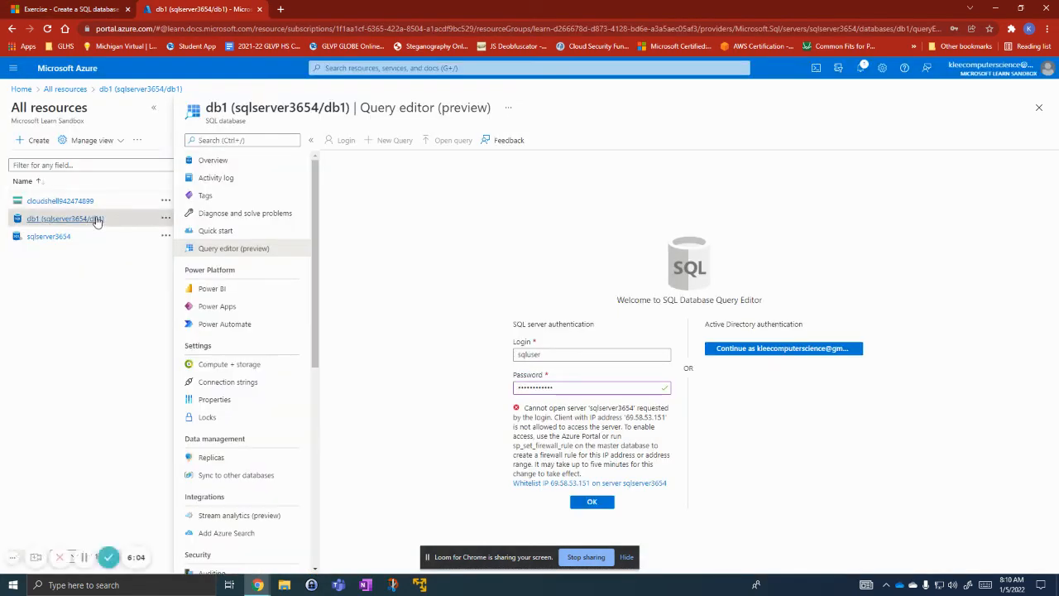
pyautogui.click(252, 160)
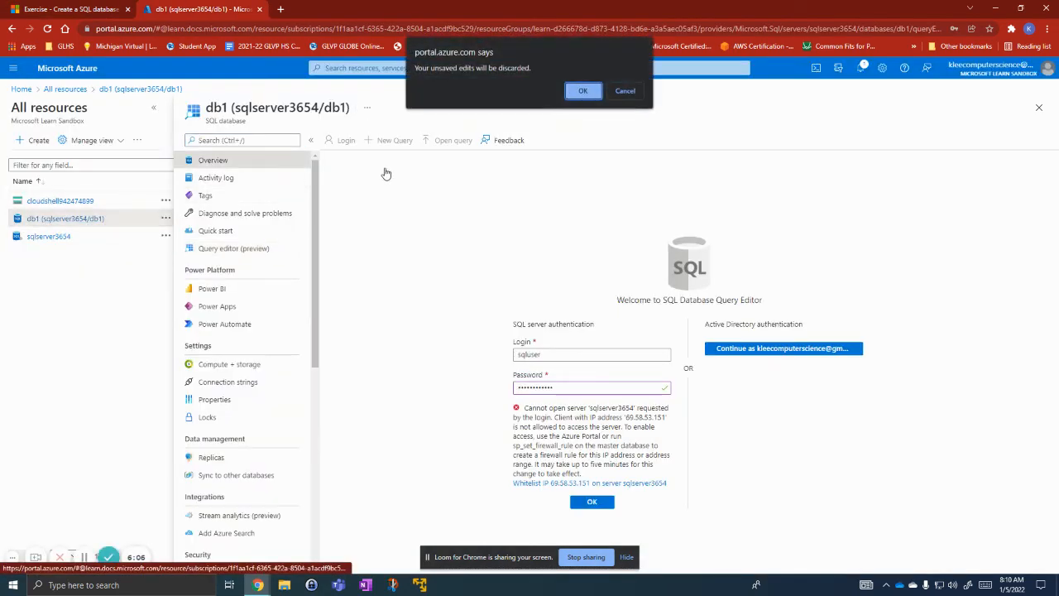
pyautogui.click(579, 93)
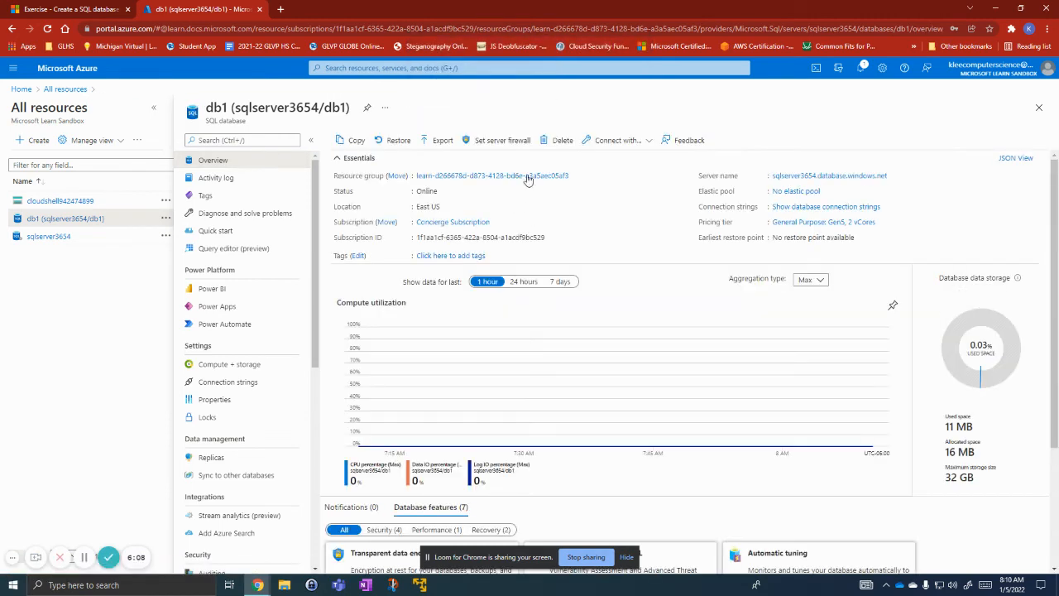
pyautogui.click(494, 141)
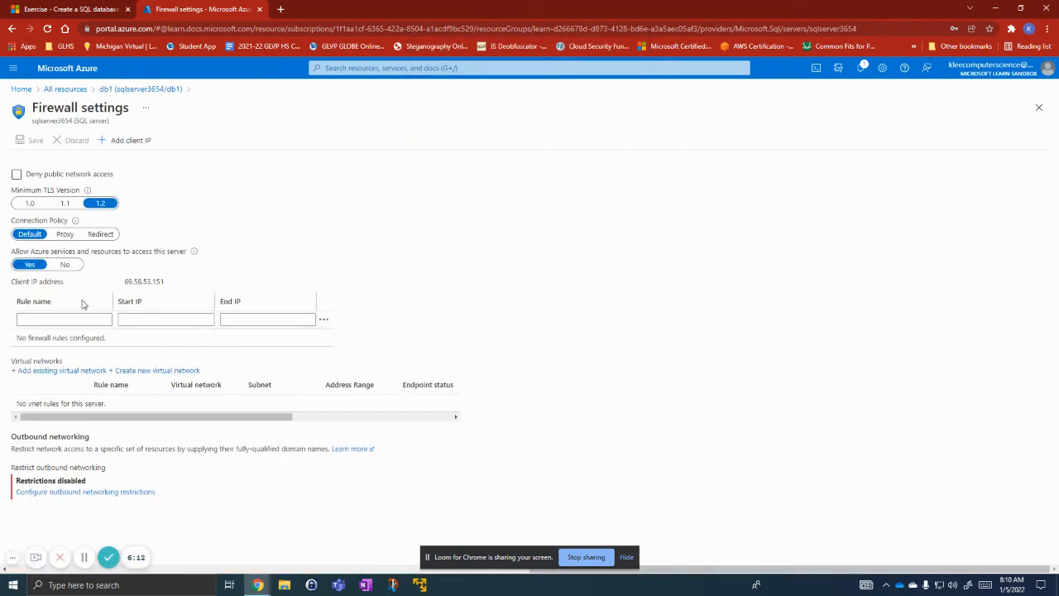
# - Add a firewall rule for the current client IP address on sqlserver3654, save it, and dismiss the notification
pyautogui.moveTo(124, 282); pyautogui.dragTo(210, 280)
pyautogui.click(212, 281)
pyautogui.click(126, 141)
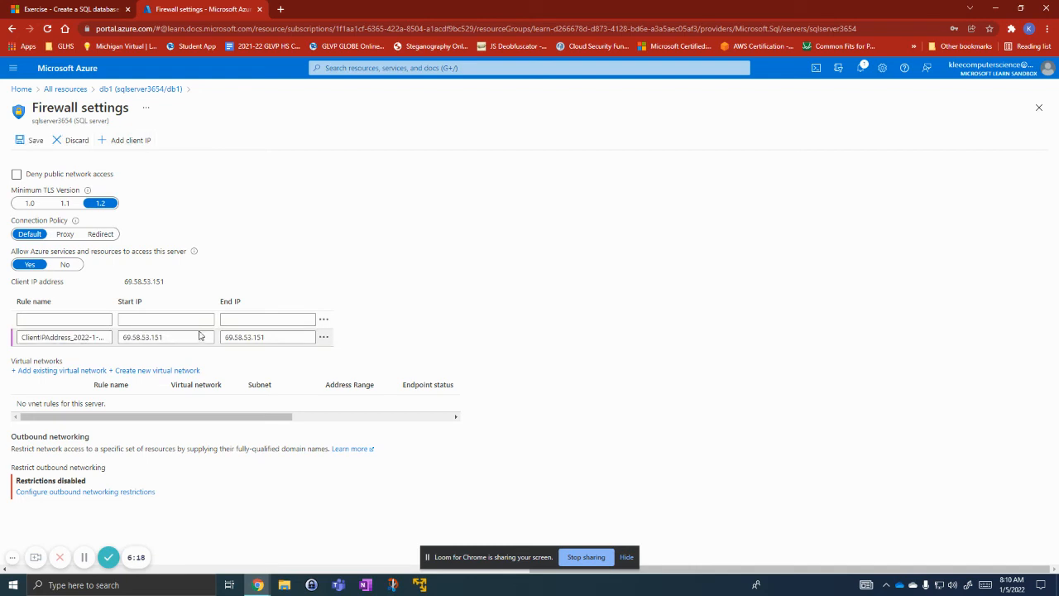
pyautogui.click(33, 140)
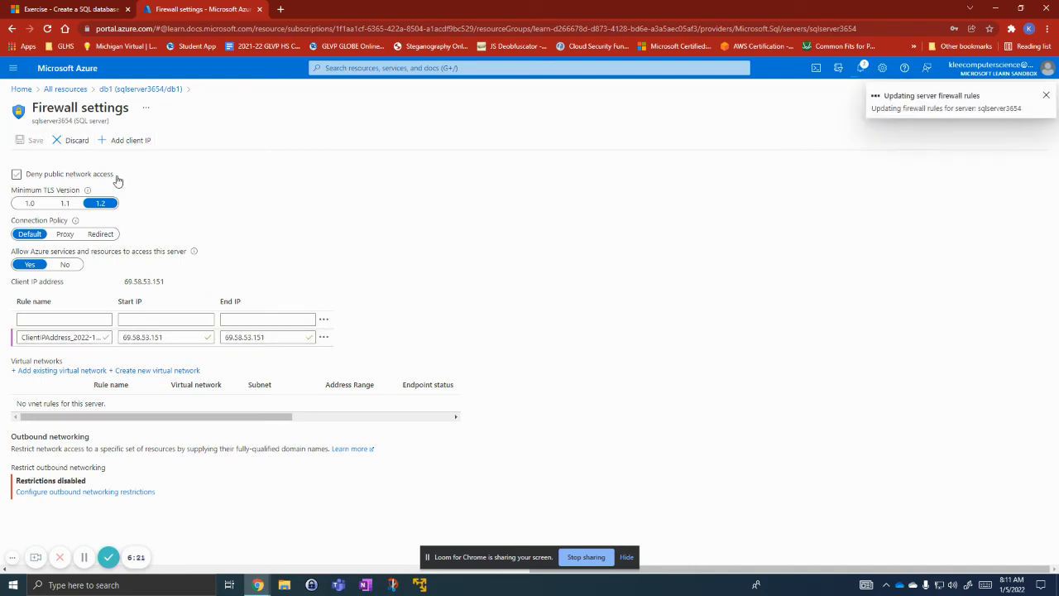
pyautogui.click(137, 91)
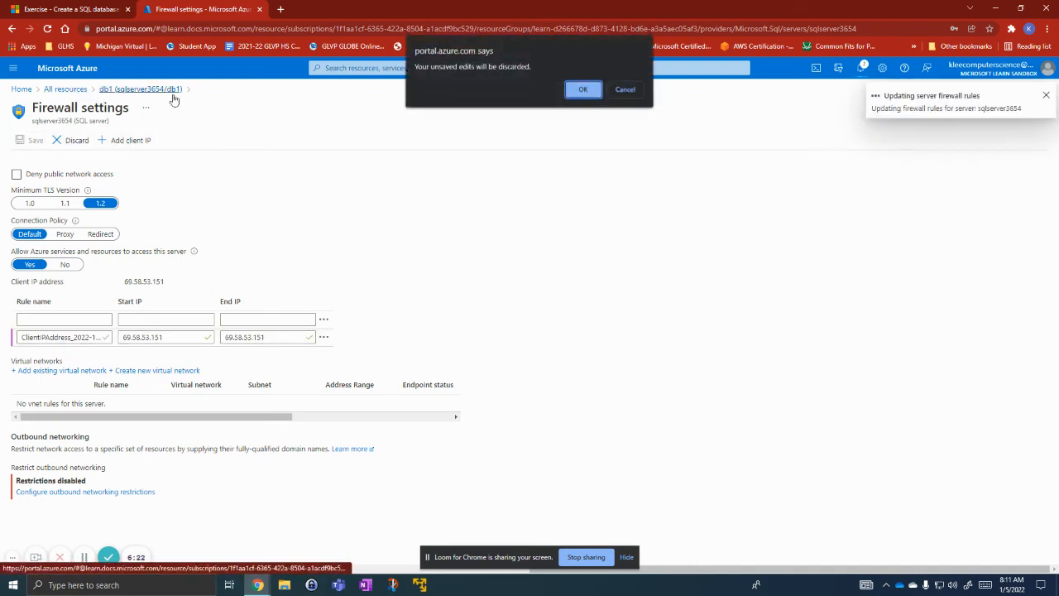
pyautogui.click(622, 97)
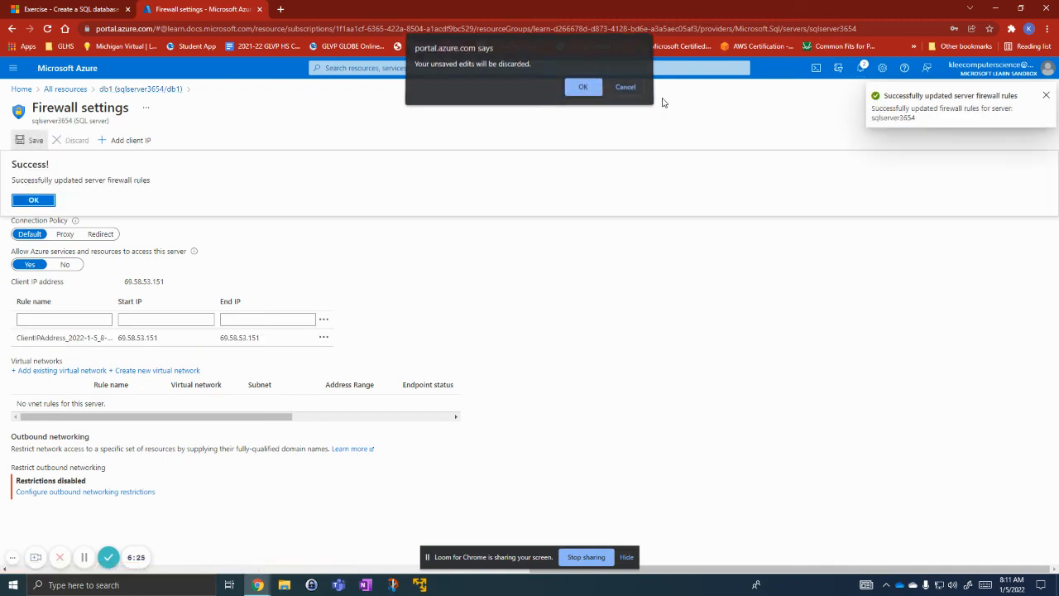
pyautogui.click(1045, 97)
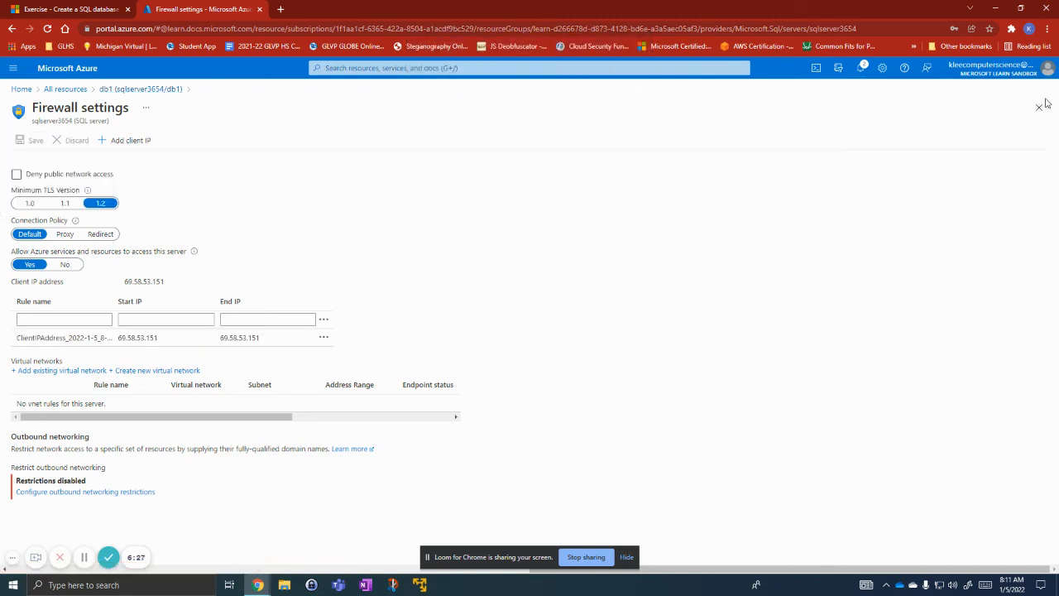
# - Return to the db1 database and sign in to its Query editor (preview) as sqluser with the account password
pyautogui.click(171, 92)
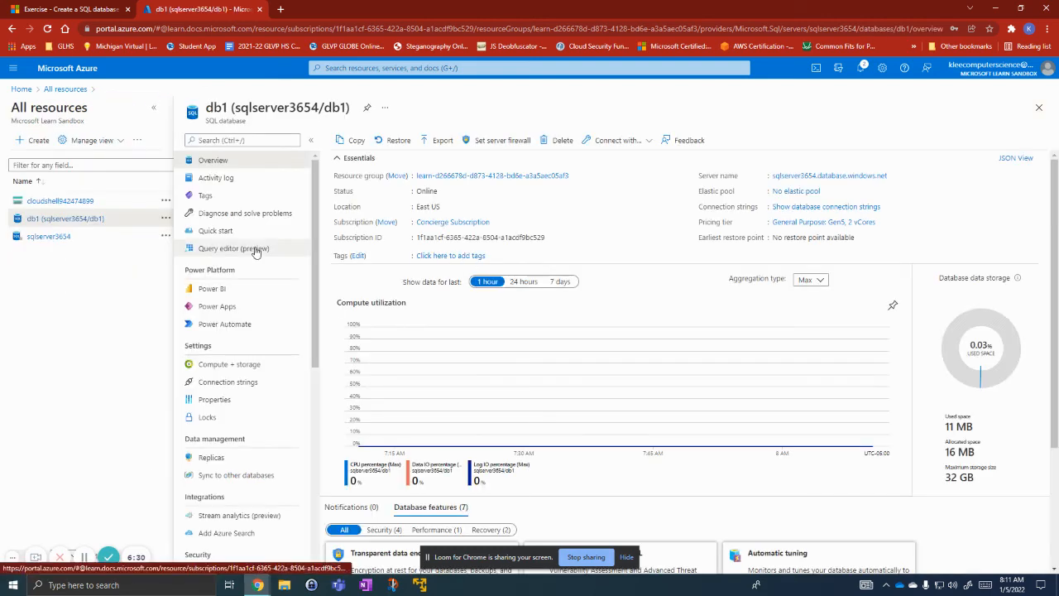
pyautogui.click(256, 249)
pyautogui.click(630, 386)
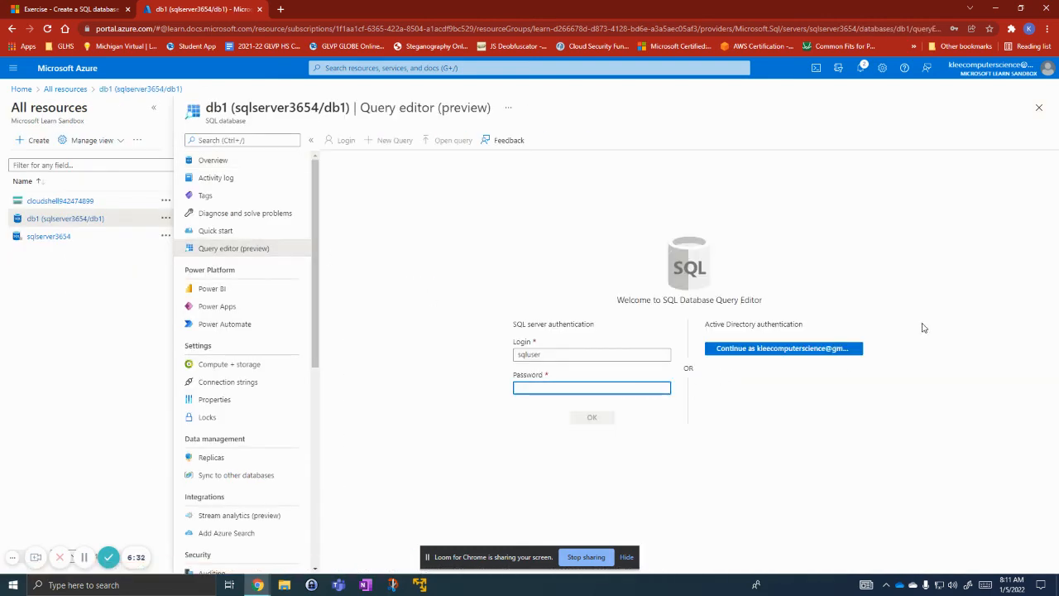
pyautogui.hotkey('ctrl', 'v')
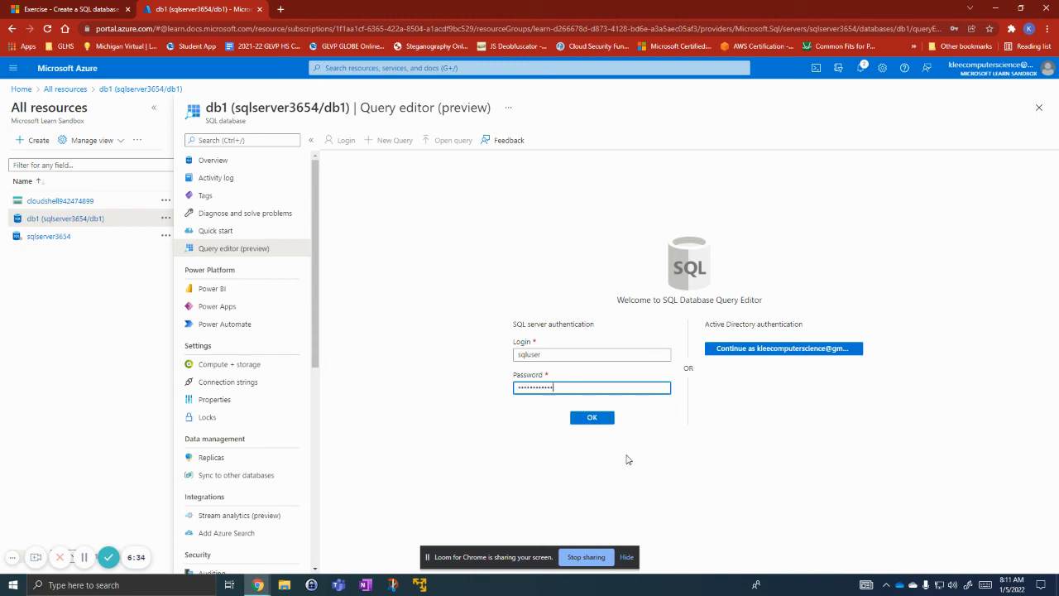
pyautogui.click(593, 418)
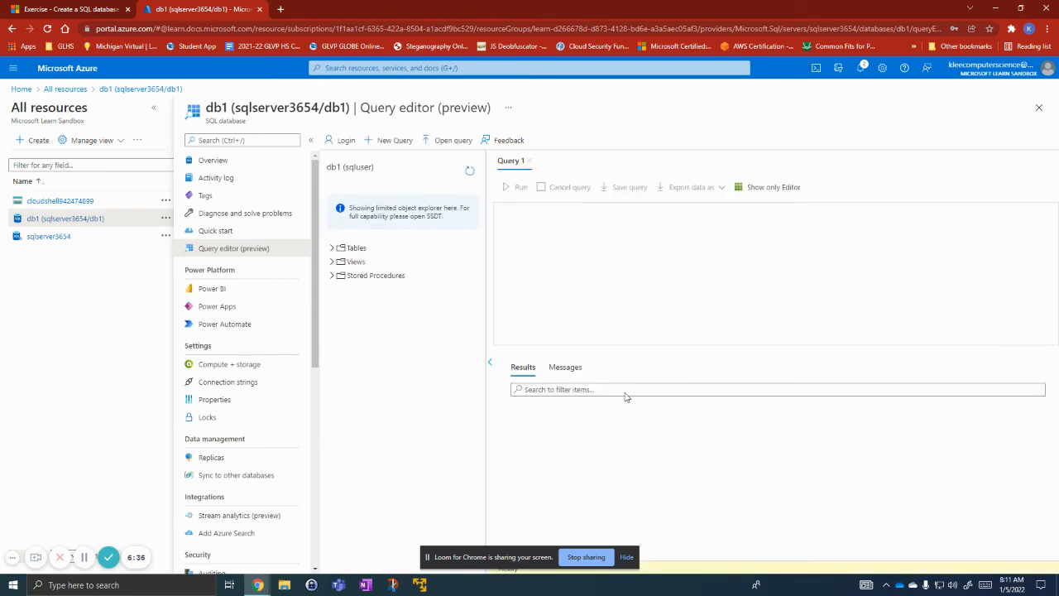
# - Copy the step 11 SQL query selecting the top 20 category and product names from SalesLT into the db1 query editor and run it
pyautogui.click(86, 6)
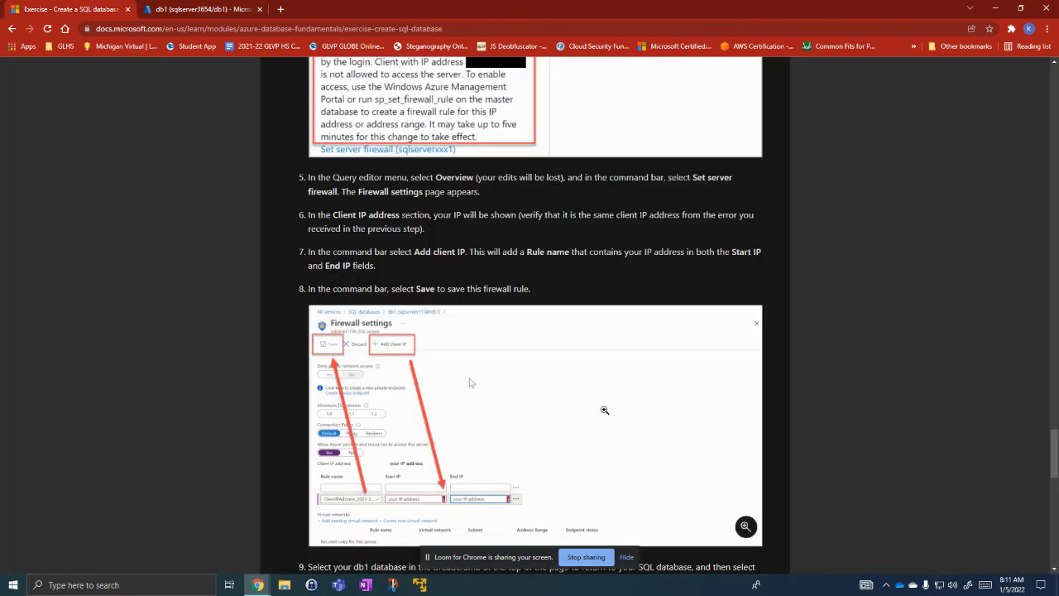
pyautogui.scroll(-5, 794, 326)
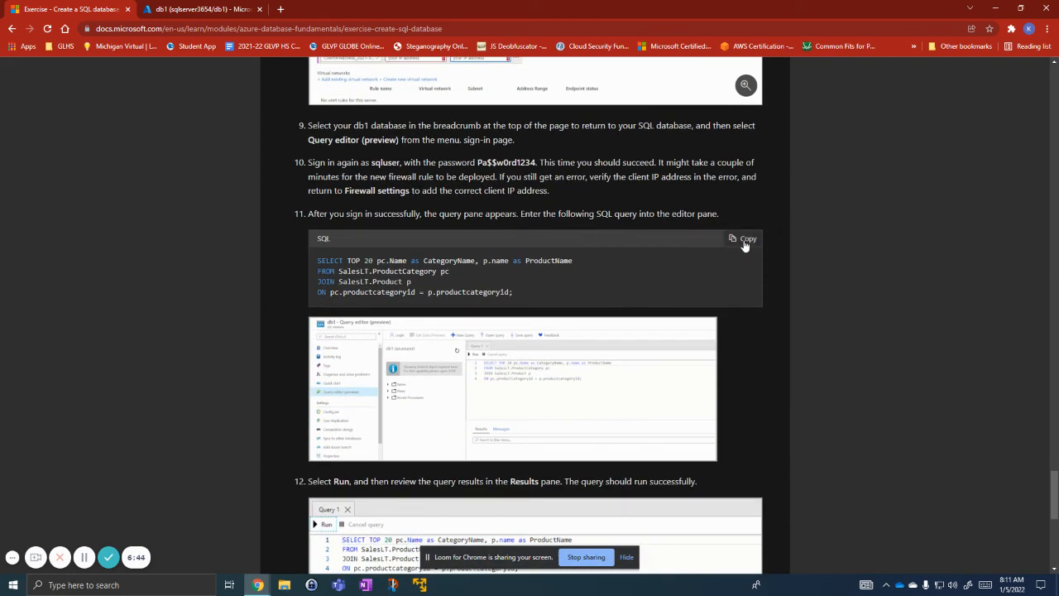
pyautogui.click(232, 7)
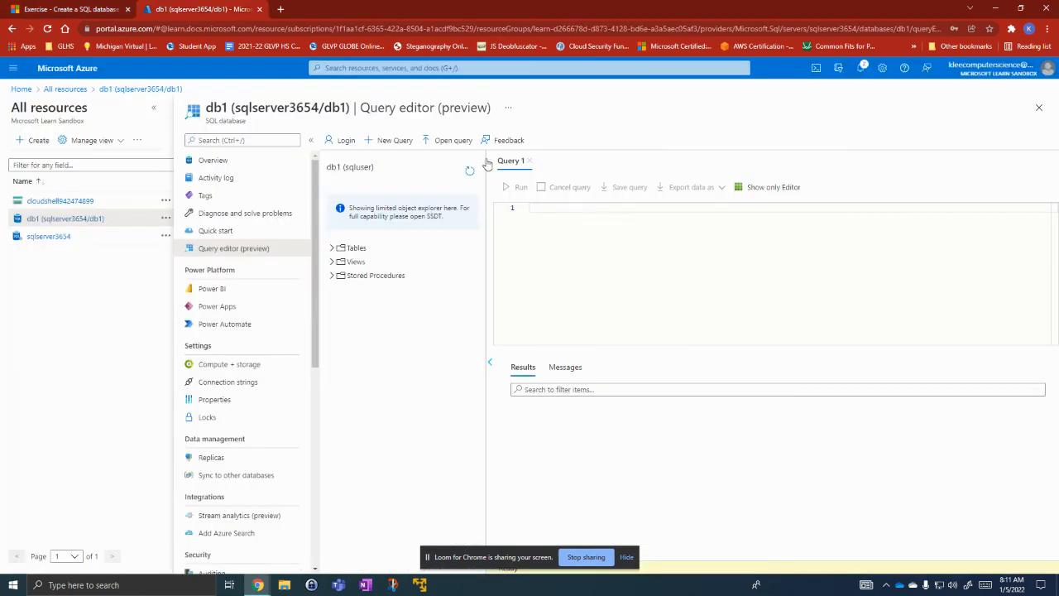
pyautogui.click(623, 209)
pyautogui.write('SELECT TOP 20 pc.Name as CategoryName, p.name as ProductName FROM SalesLT.ProductCategory pc JOIN SalesLT.Product p ON pc.productcategoryid = p.productcategoryid;')
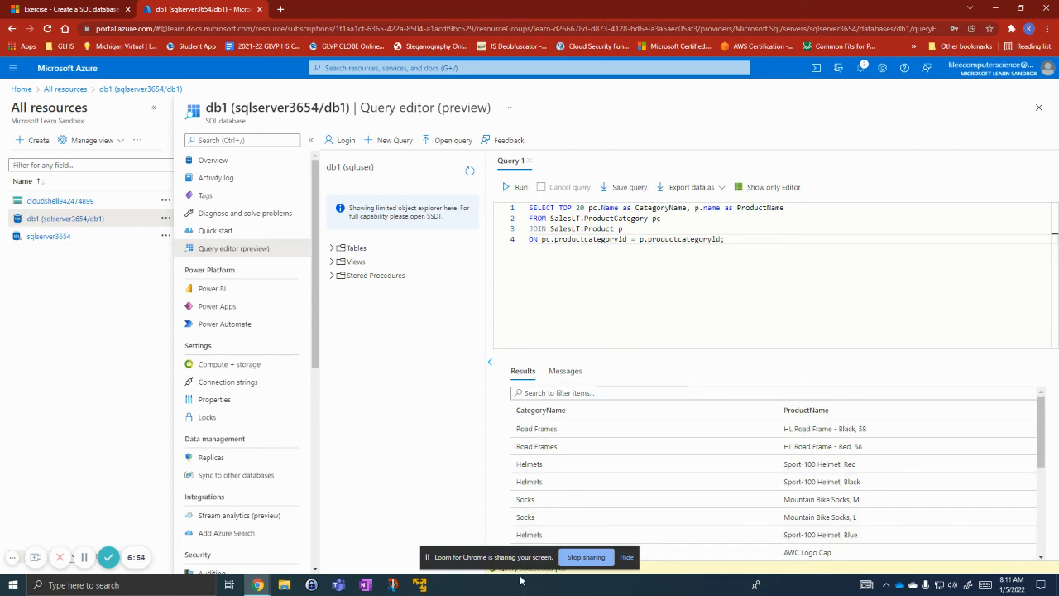
# - Compare the query results in db1 with the expected results shown at the end of the exercise
pyautogui.click(99, 9)
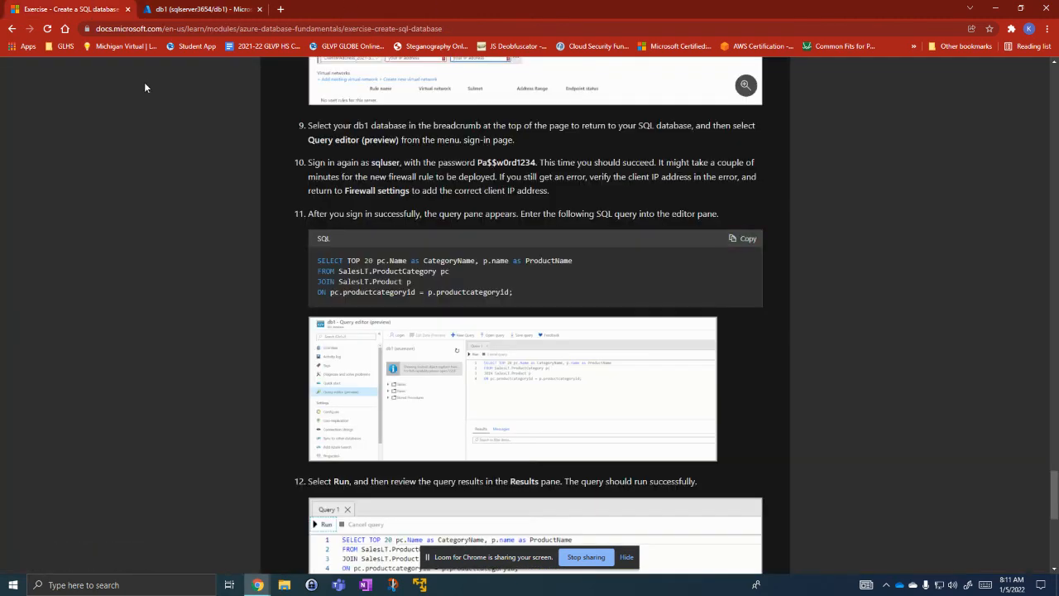
pyautogui.scroll(-5, 850, 304)
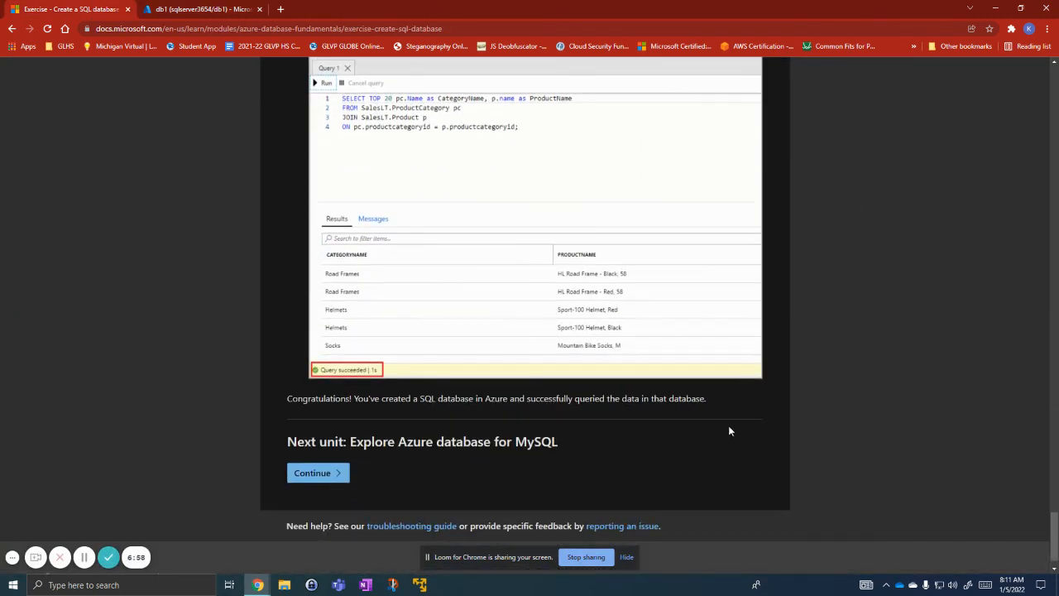
pyautogui.hotkey('ctrl', 'Tab')
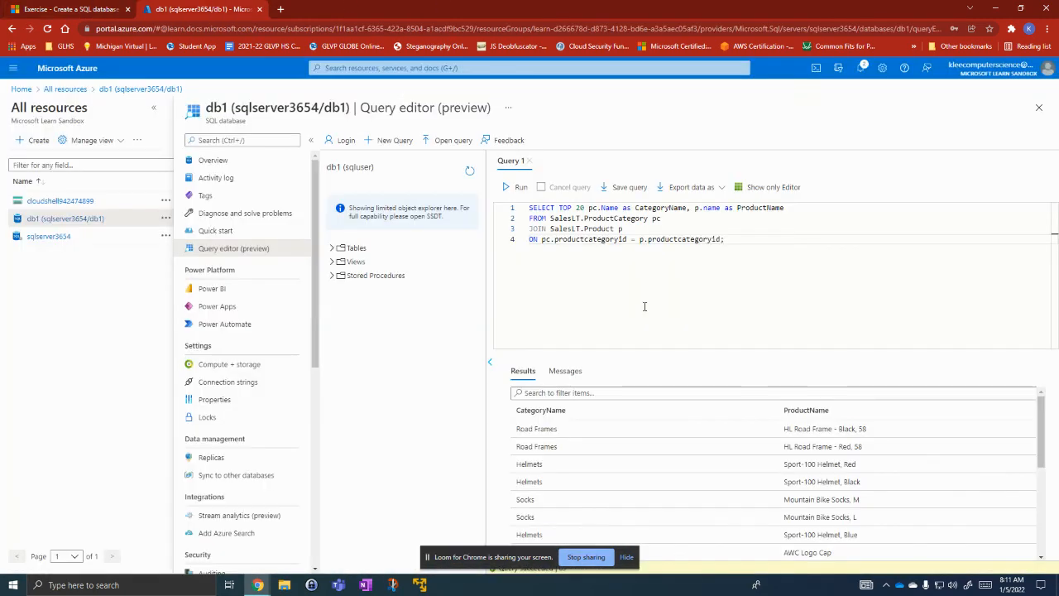